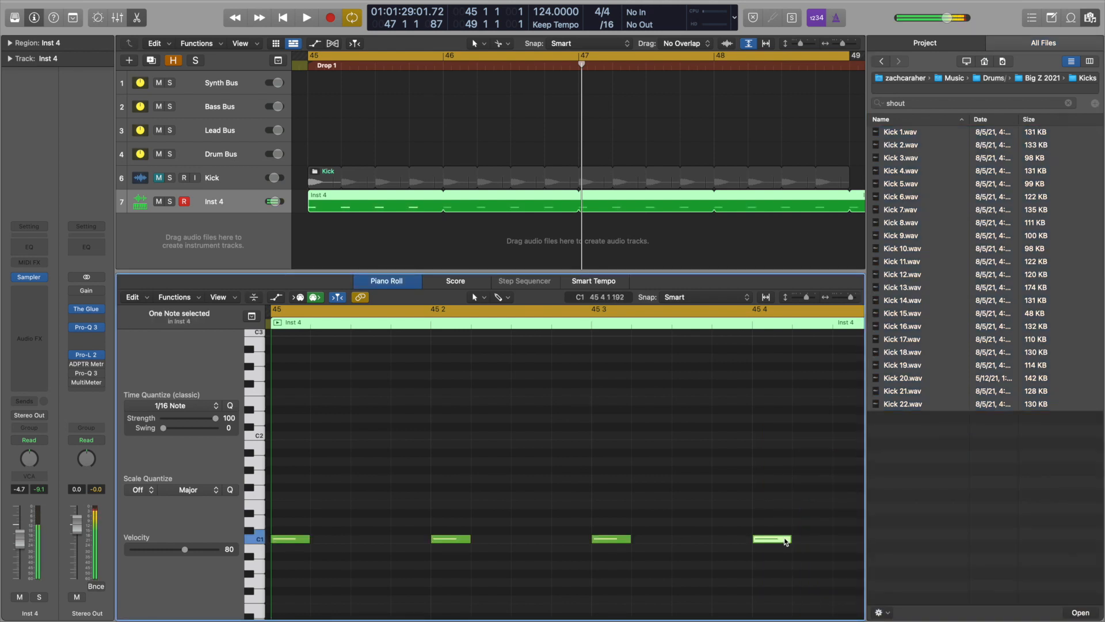
Transpose all four kick notes in the Inst 4 region up from C1 by four semitones while the loop plays.
key("super+a")
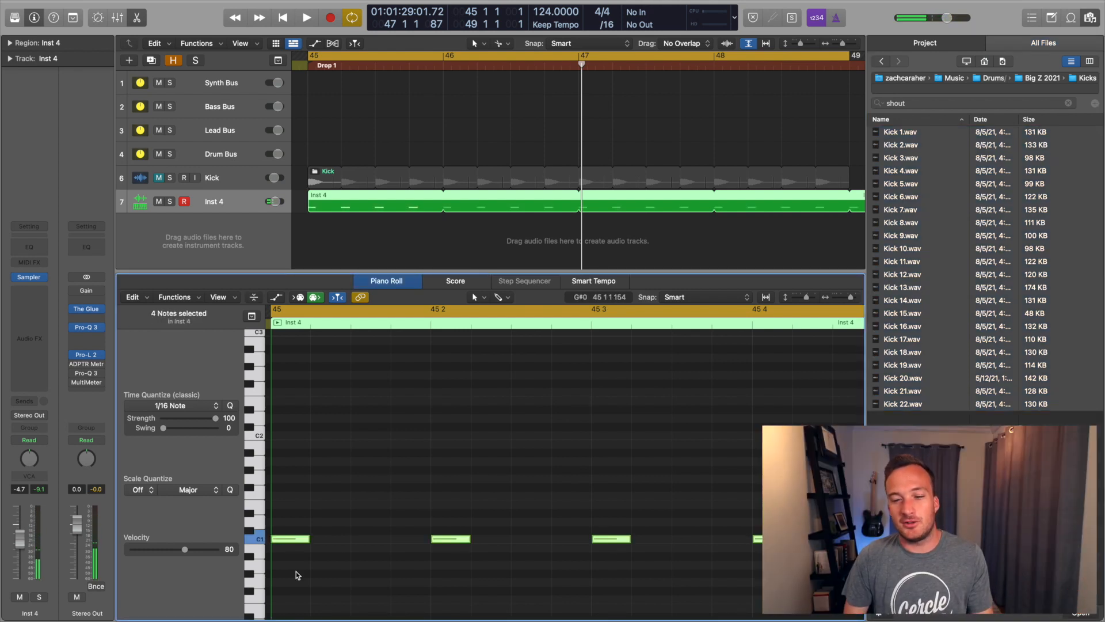
key("space")
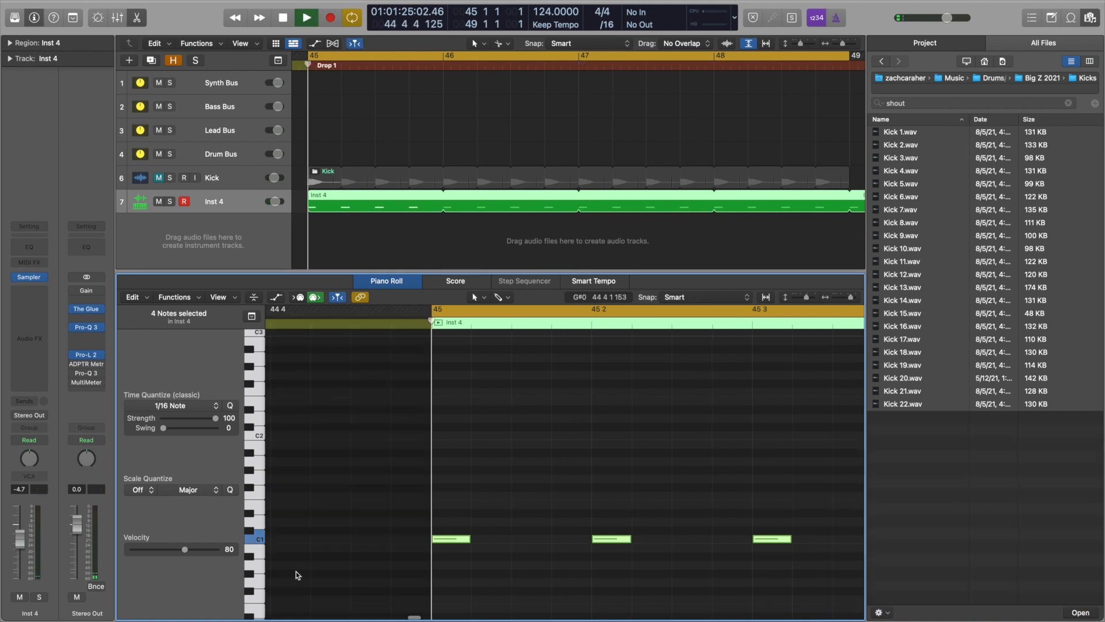
key("alt+Up")
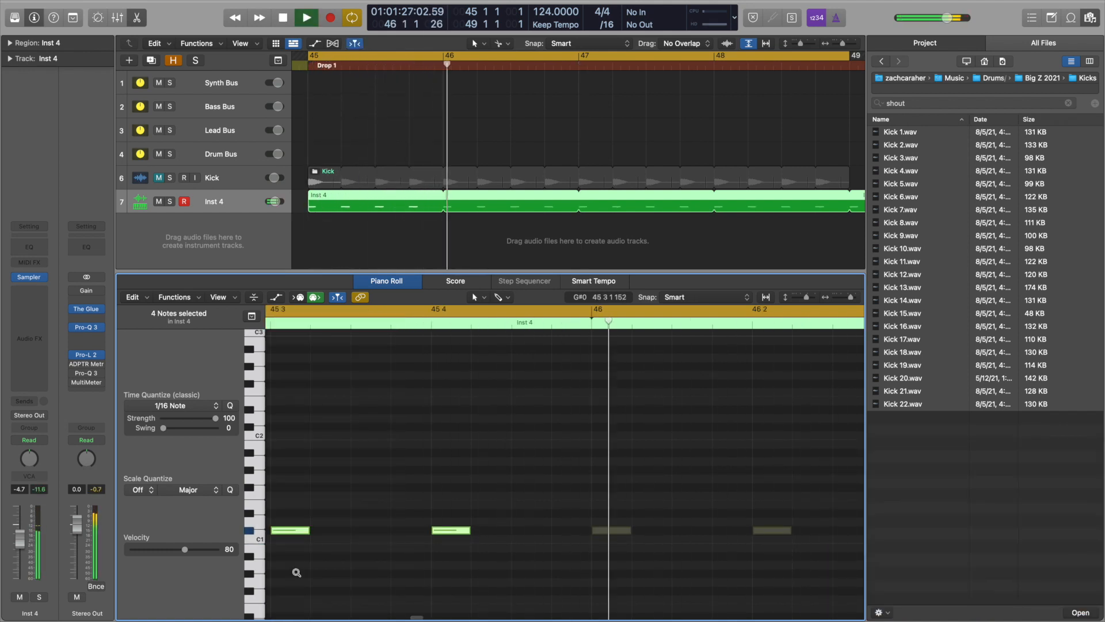
key("alt+Up")
key("alt+Up")
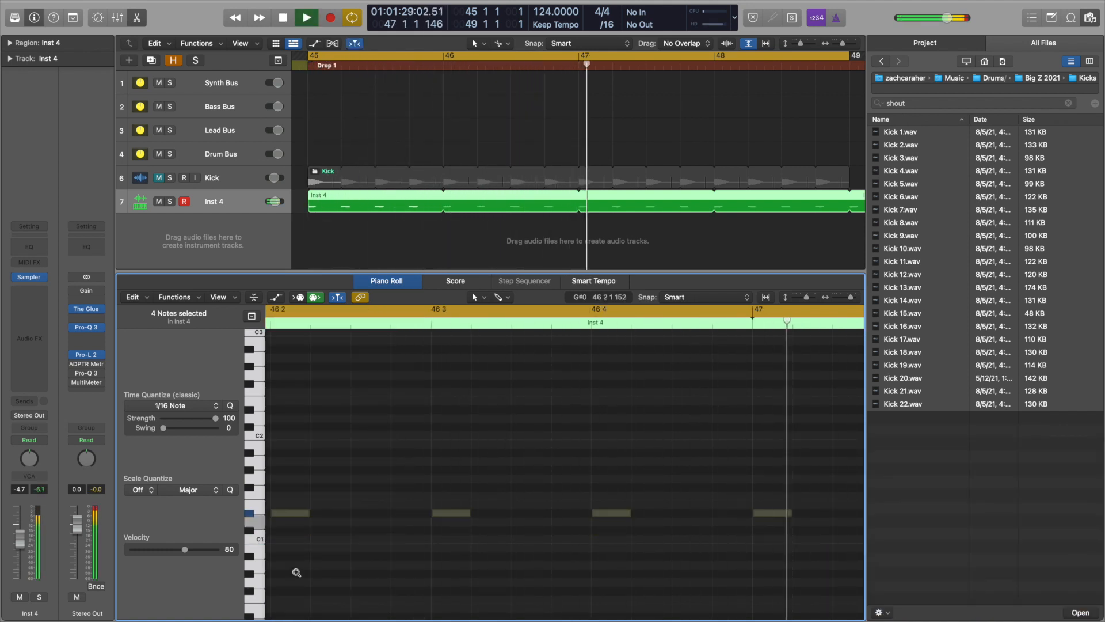
key("alt+Up")
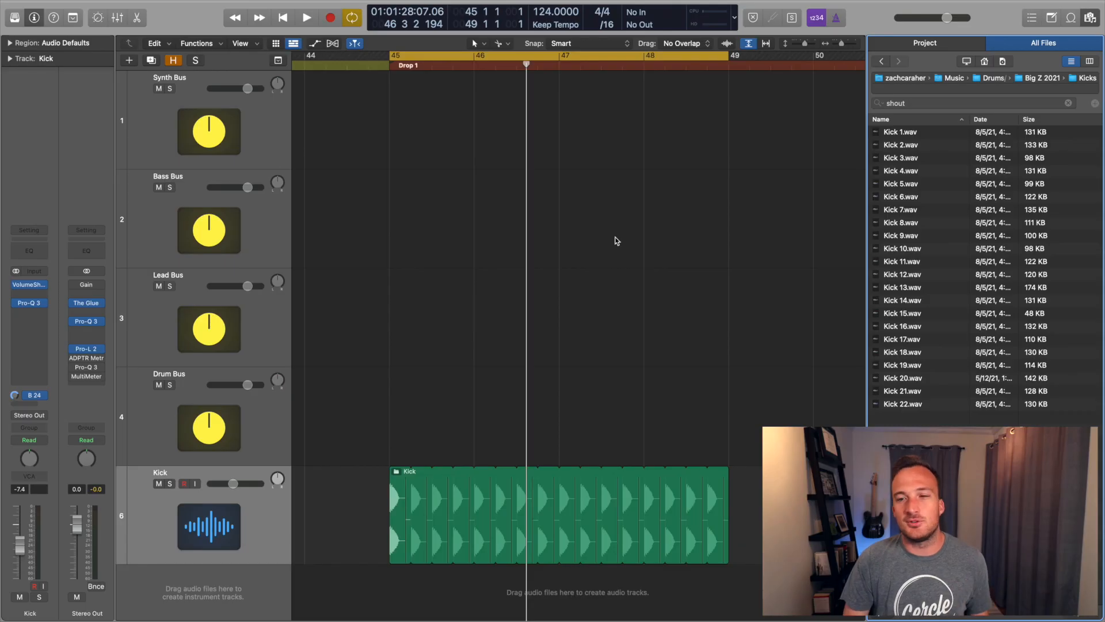
Audition the kick samples in the Kicks folder one after another, from Kick 1.wav to Kick 15.wav.
left_click(907, 133)
key("Down")
key("Down")
key("Down")
key("Down")
key("Down")
key("Down")
key("Down")
key("Down")
key("Down")
key("Down")
key("Down")
key("Down")
key("Down")
key("Down")
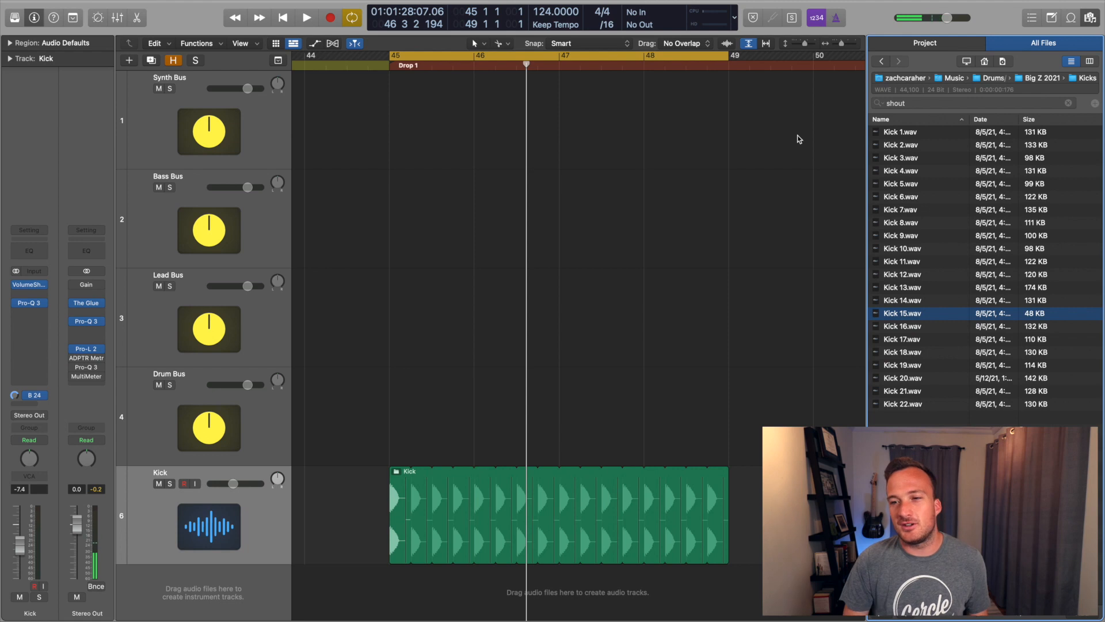
left_click_drag(924, 270, 388, 592)
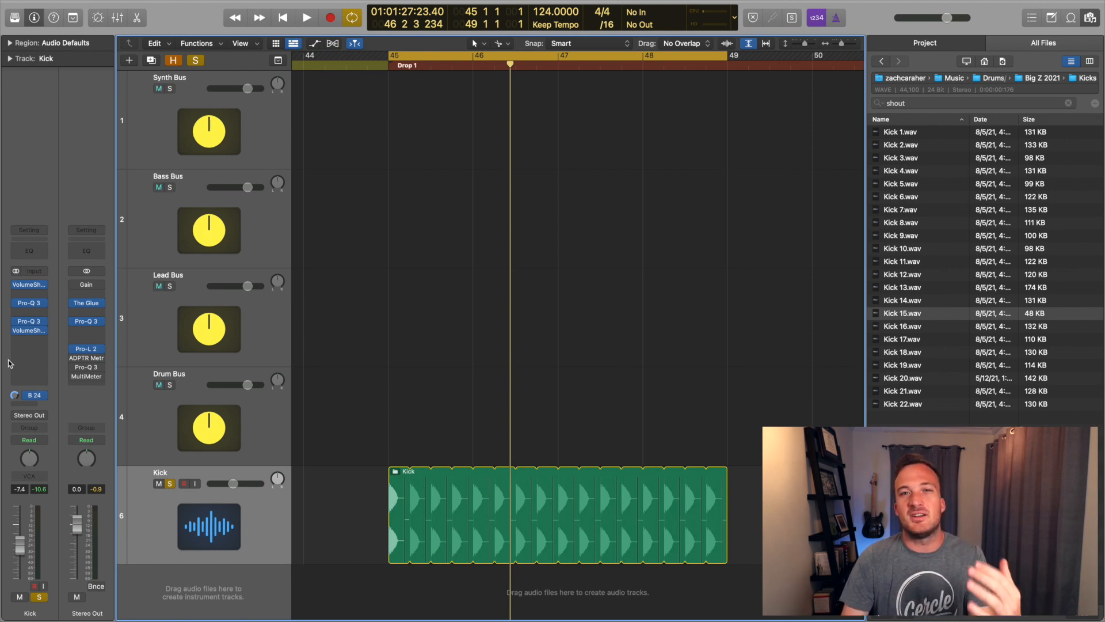
Add a bell band at about 52 Hz in the Kick track's Pro-Q 3 and play the kick through it.
key("v")
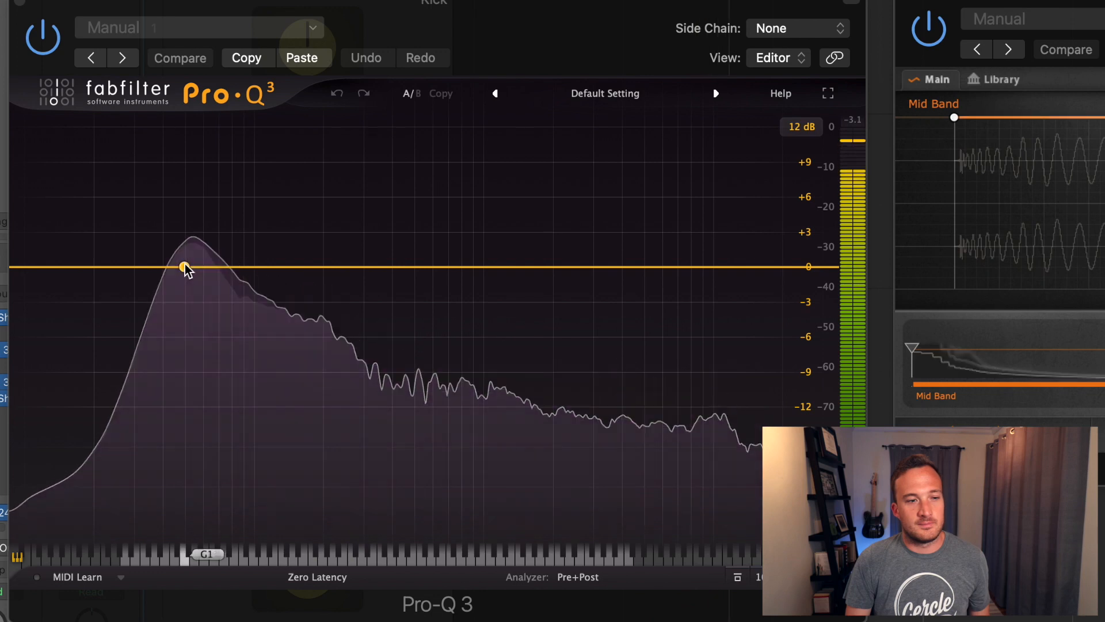
key("space")
left_click(142, 256)
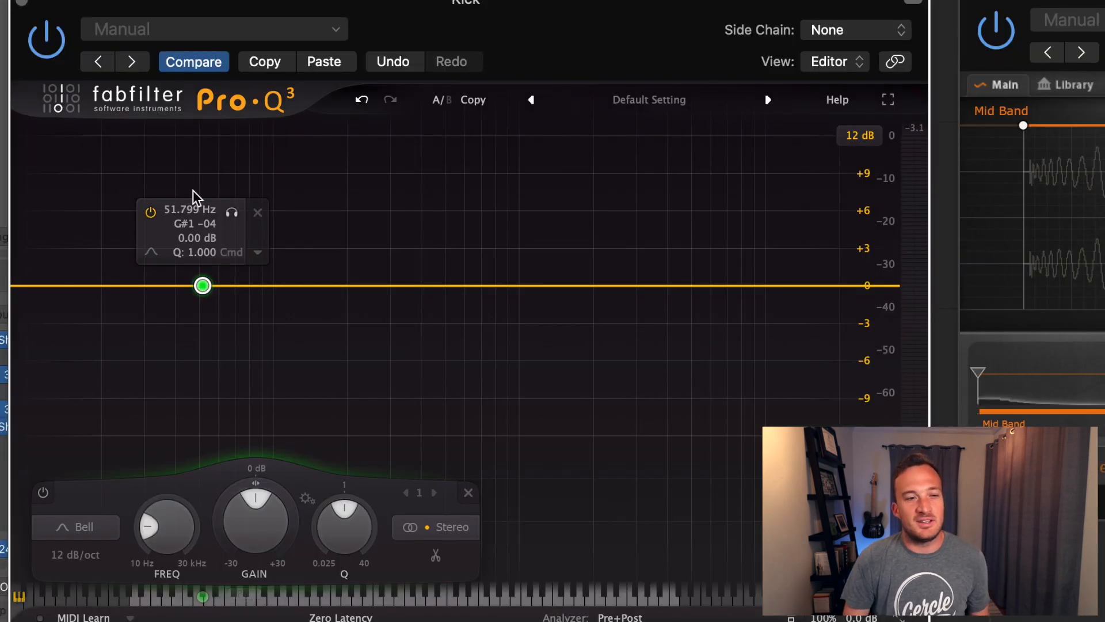
key("space")
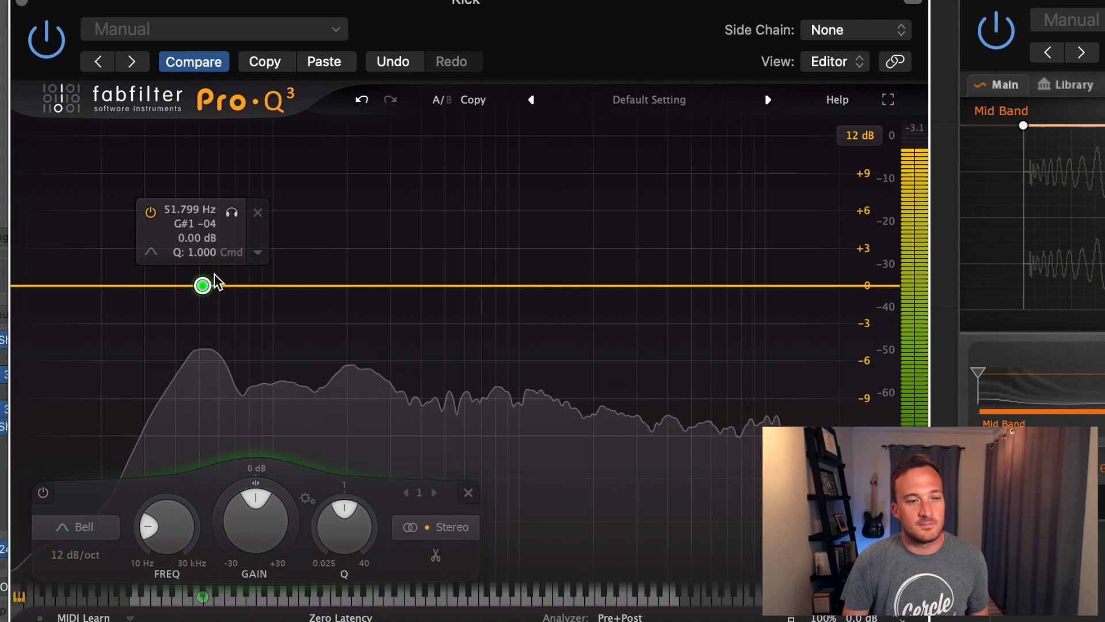
key("space")
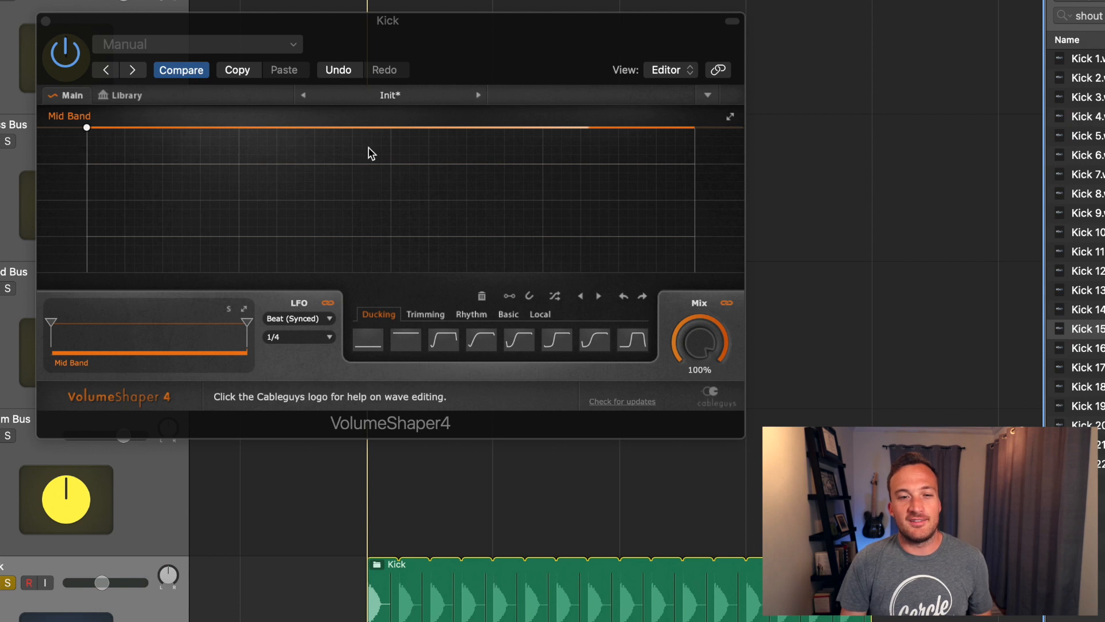
Shape the Kick's VolumeShaper Mid Band curve into a shallow dip early in the cycle that rises back to full level before halfway.
key("space")
double_click(389, 129)
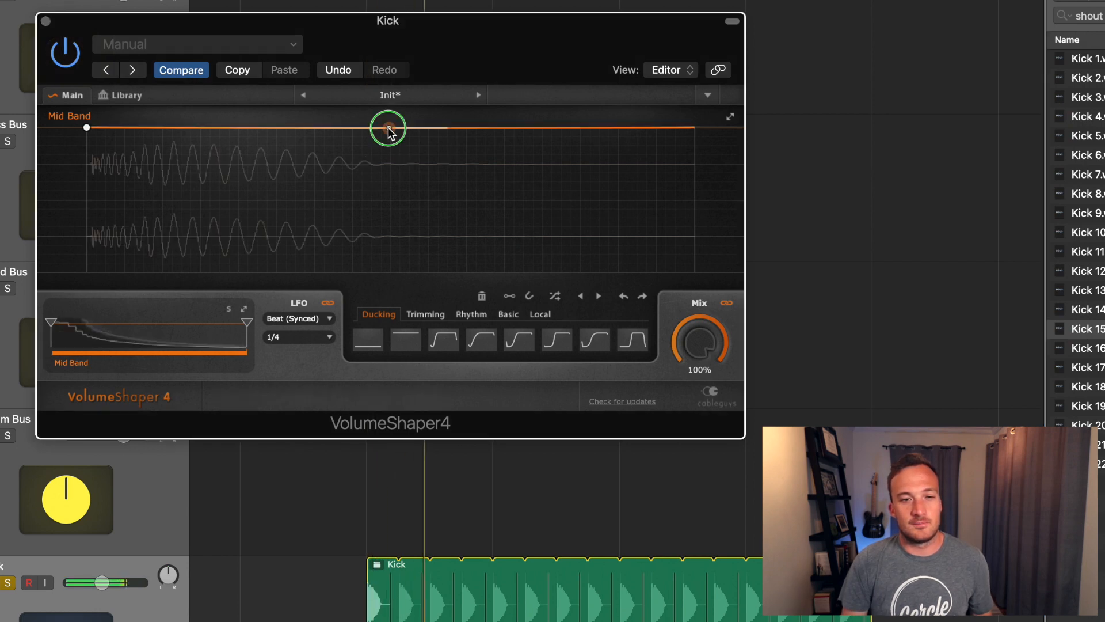
mouse_move(389, 131)
left_mouse_down()
mouse_move(388, 148)
mouse_move(390, 127)
left_mouse_up()
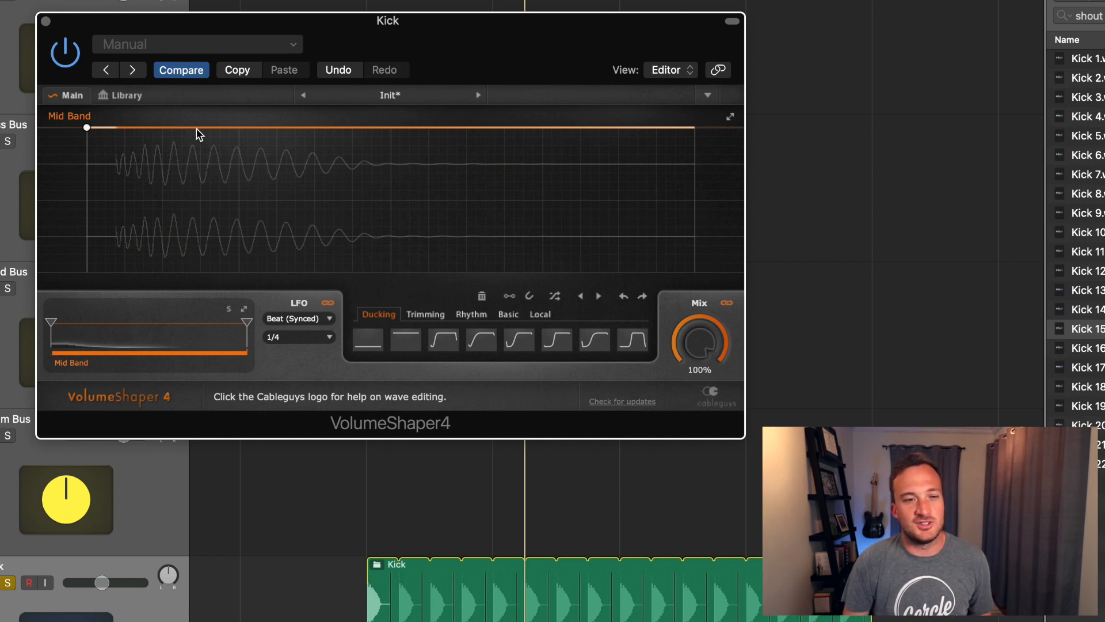
left_click_drag(198, 127, 185, 176)
left_click_drag(340, 162, 416, 127)
left_click_drag(186, 176, 185, 185)
Split off a High Band in the Kick's VolumeShaper and give it a Trimming curve that drops to silence right after the start.
left_click_drag(246, 321, 140, 322)
left_click(119, 349)
left_click(122, 397)
left_click(425, 314)
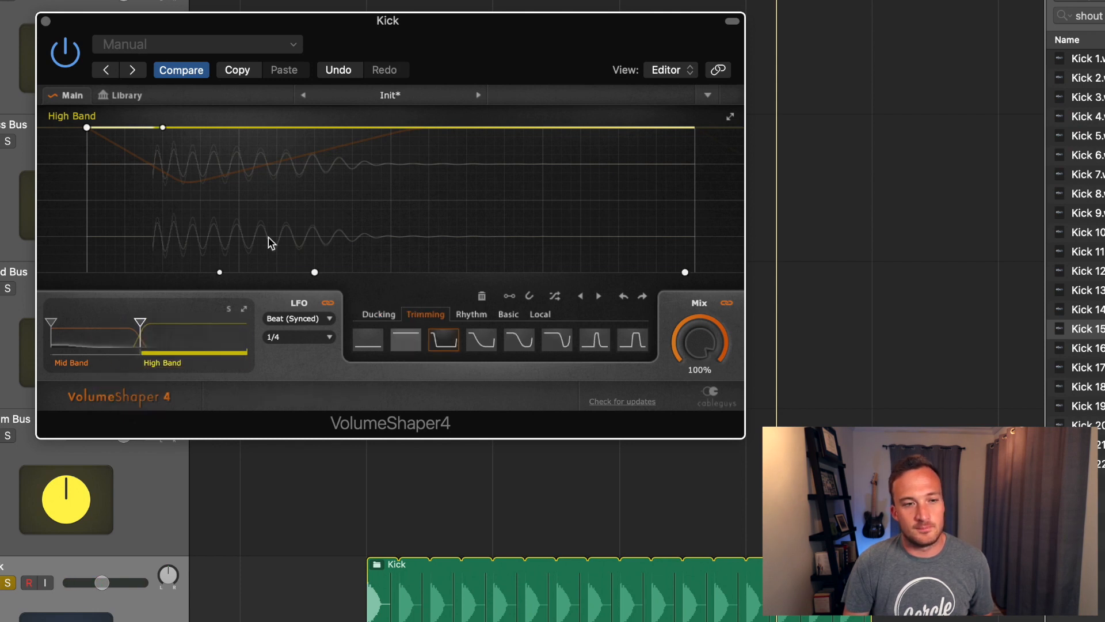
left_click_drag(163, 127, 96, 128)
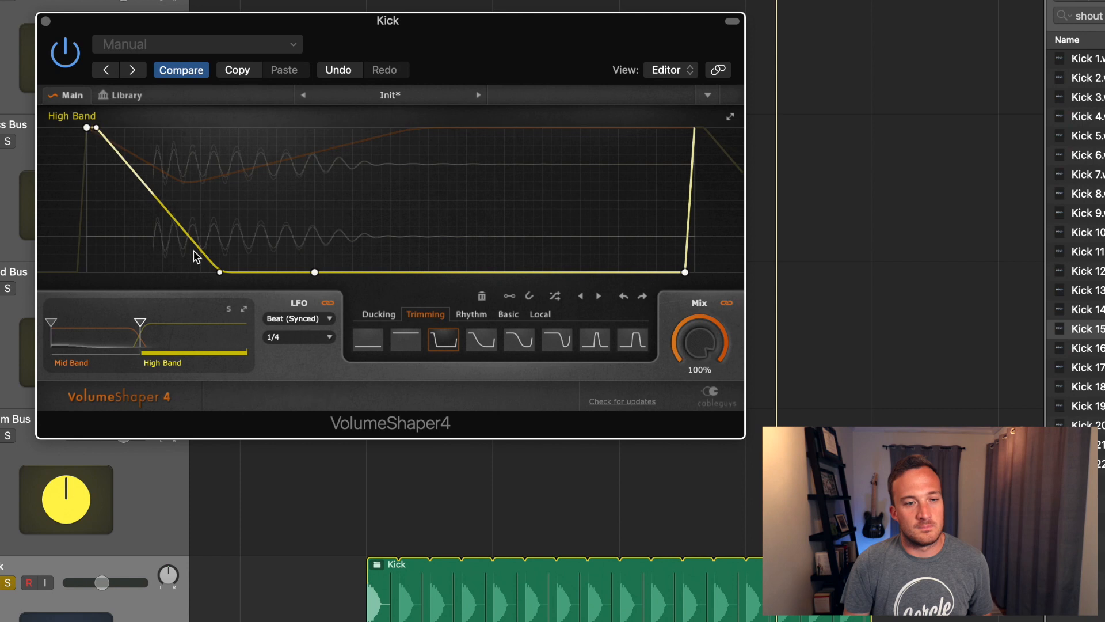
left_click_drag(219, 272, 117, 272)
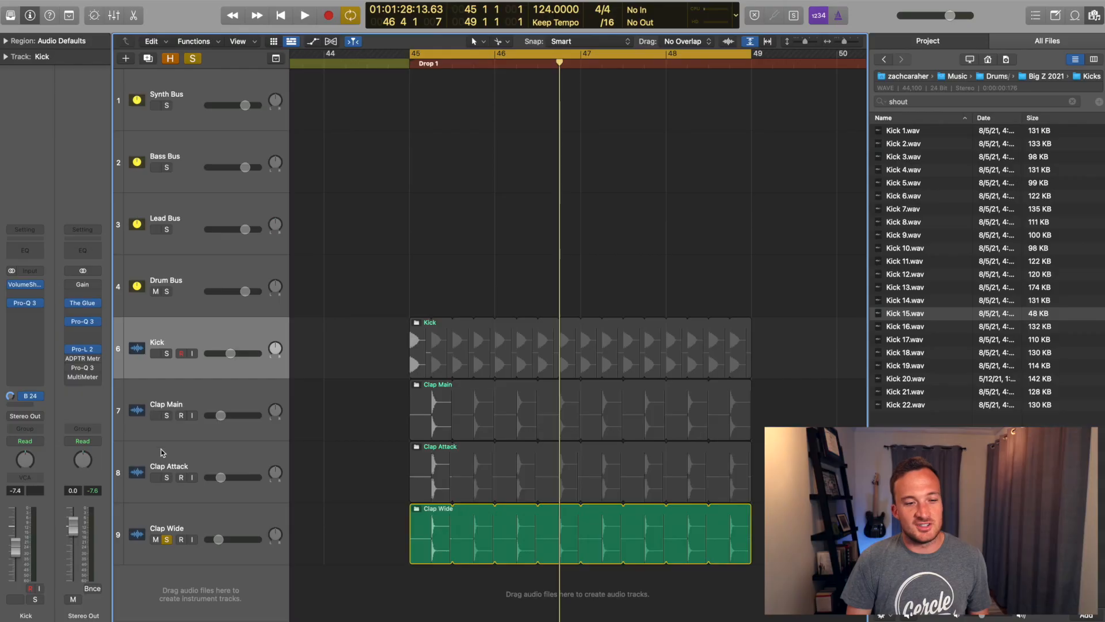
Solo Clap Attack instead of Clap Wide and compare its VolumeShaper mix at a low setting and at 100%.
left_click(167, 477)
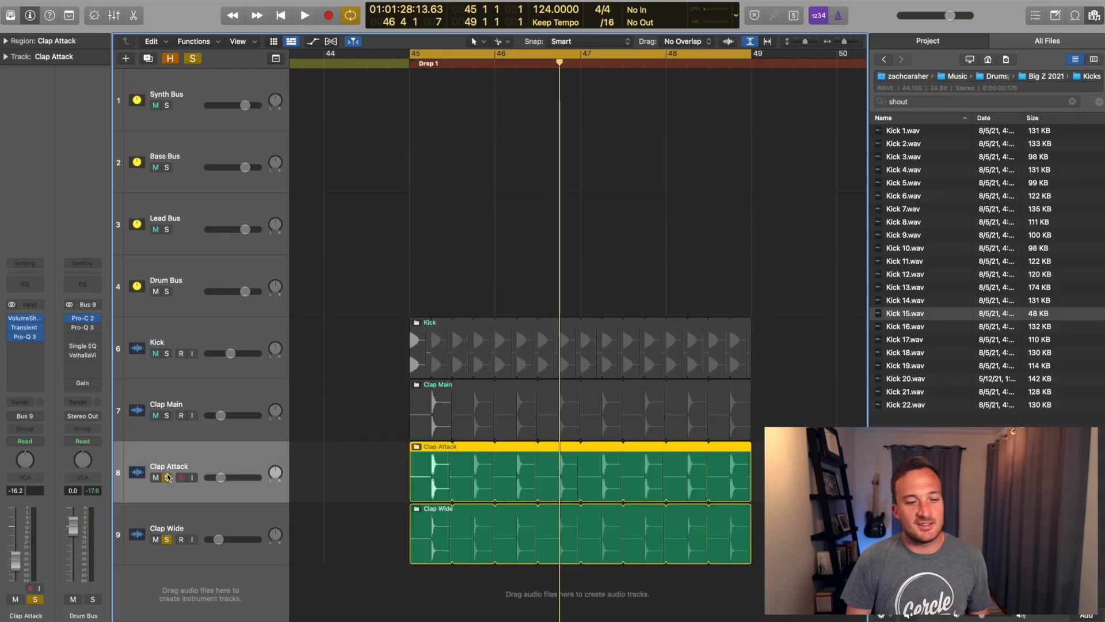
left_click(167, 540)
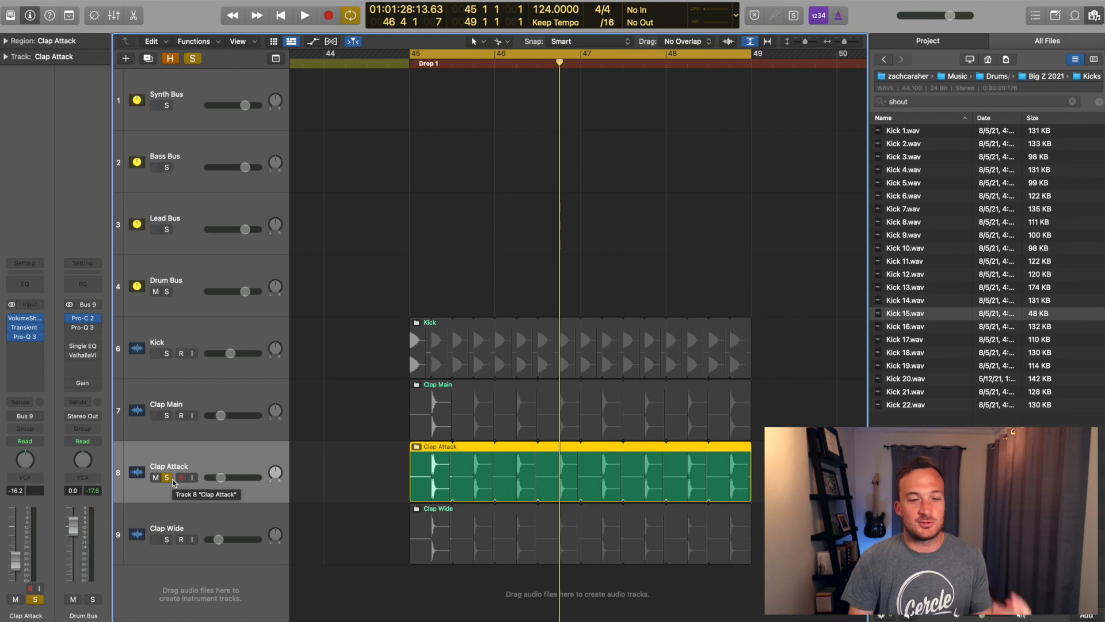
left_click(25, 320)
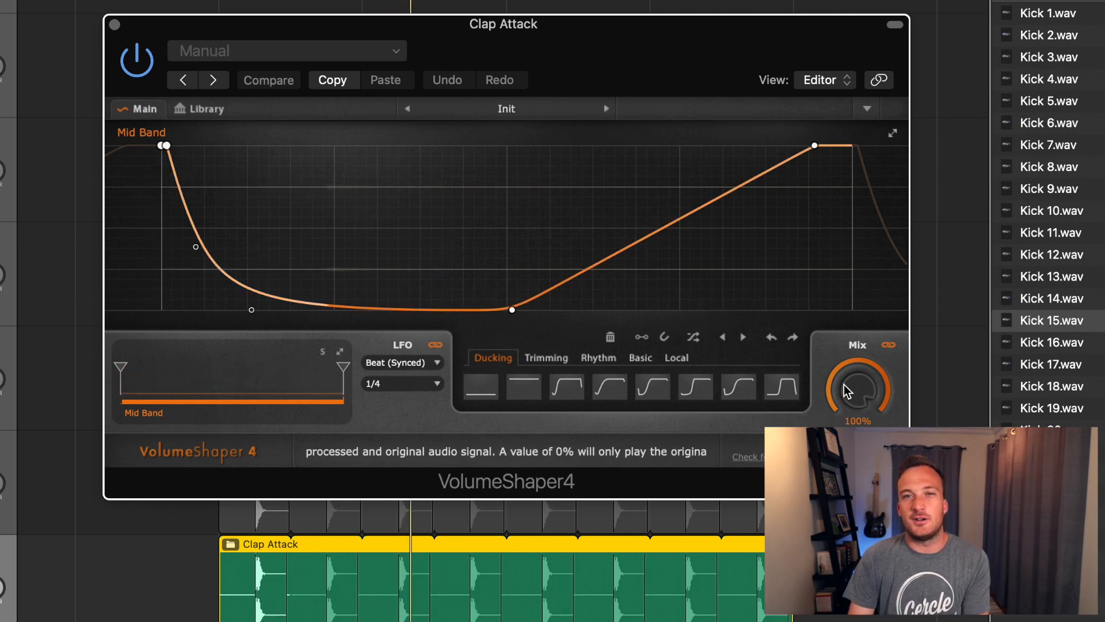
left_click_drag(846, 392, 849, 440)
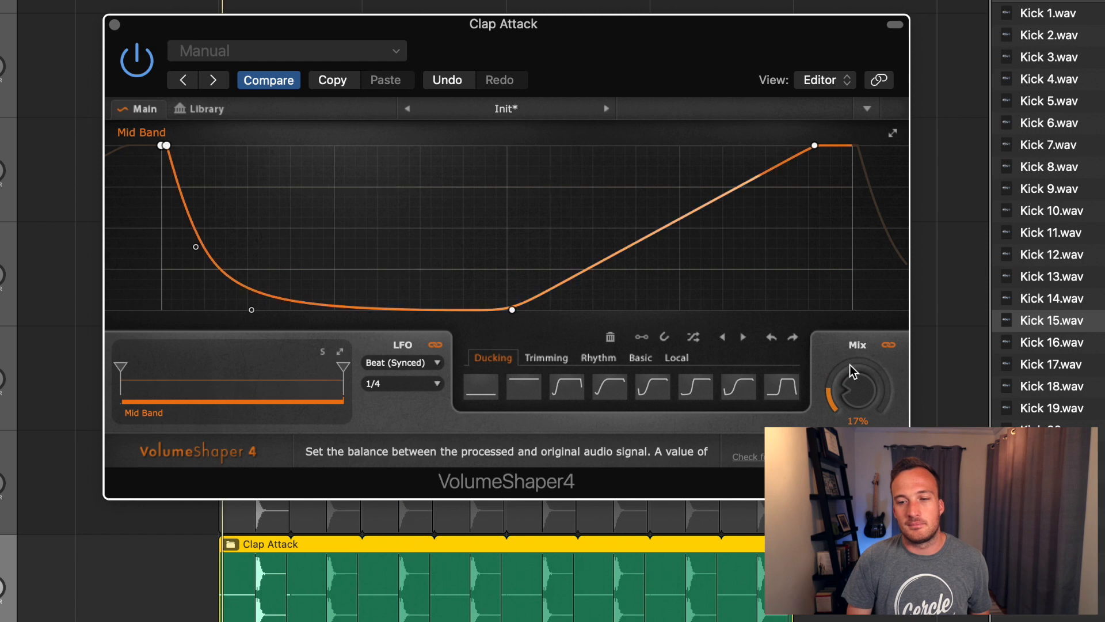
left_click_drag(849, 395, 849, 345)
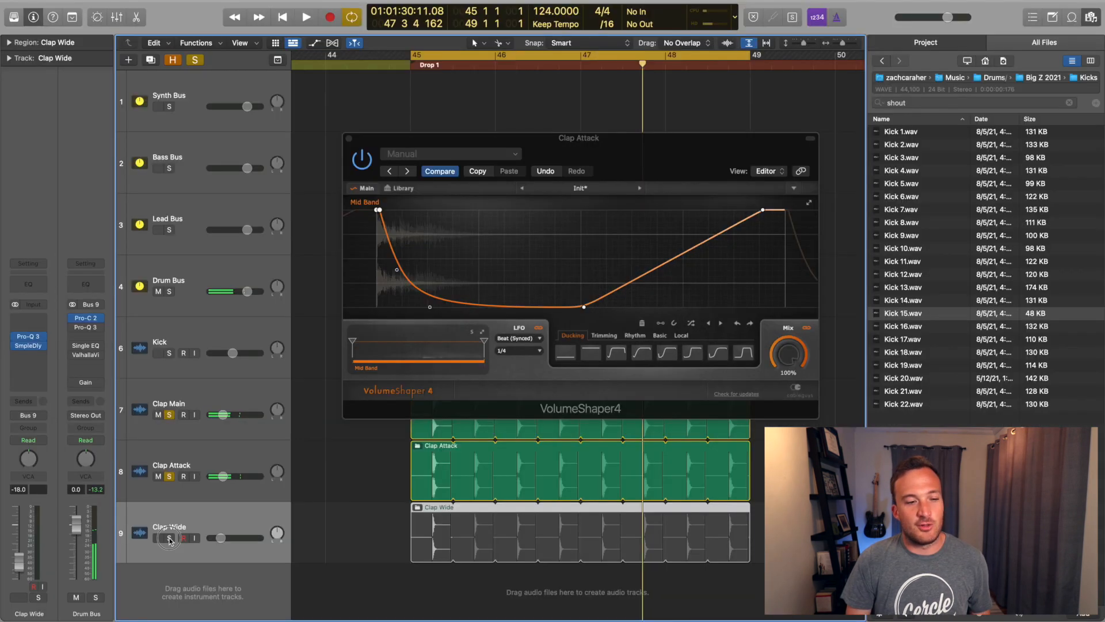
Adjust Delay Right in the soloed Clap Wide track's Sample Delay, and audition Clap Attack and Clap Wide layered with Clap Main.
left_click(170, 538)
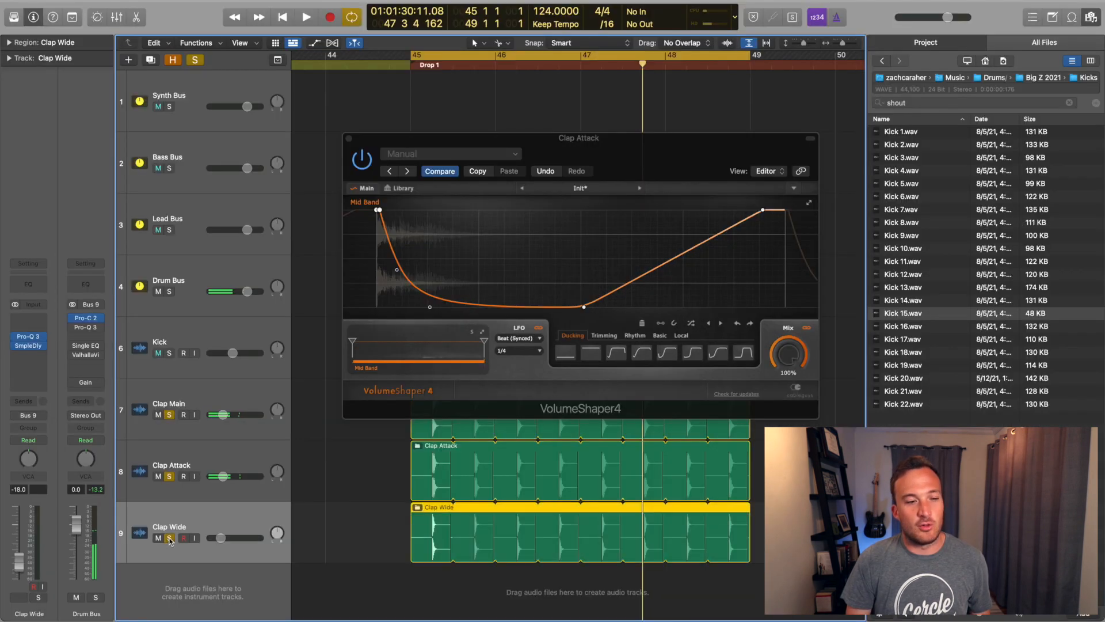
left_click(27, 347)
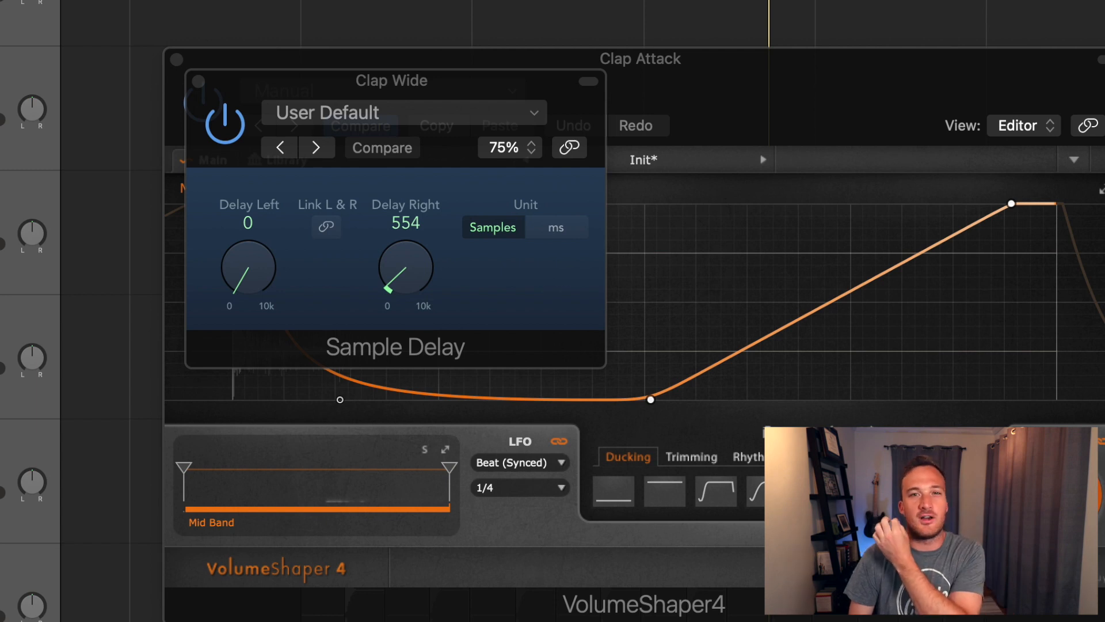
mouse_move(406, 267)
left_mouse_down()
mouse_move(409, 280)
mouse_move(405, 220)
mouse_move(407, 257)
left_mouse_up()
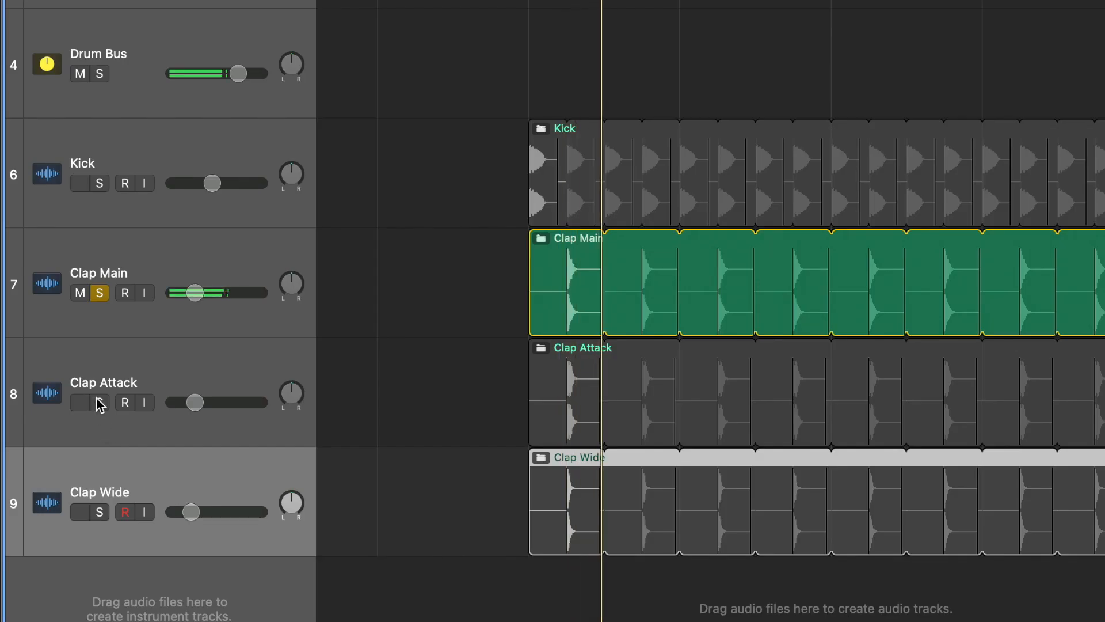
left_click(169, 476)
left_click(169, 537)
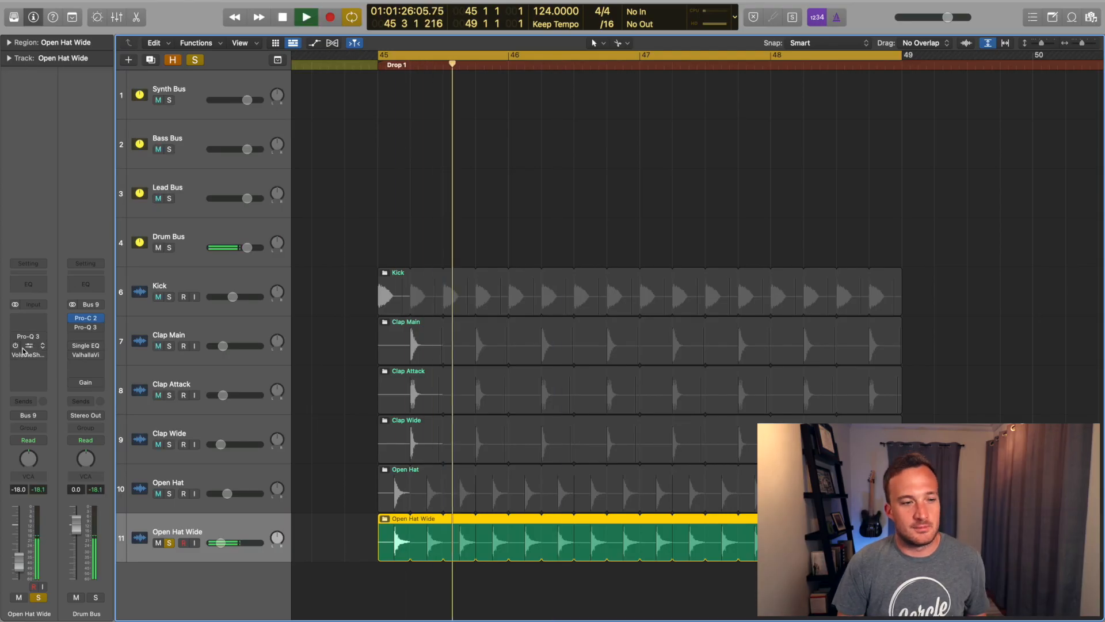
Examine the MicroShift and Pro-Q 3 settings on the Open Hat Wide track while listening to the open hats.
left_click(28, 345)
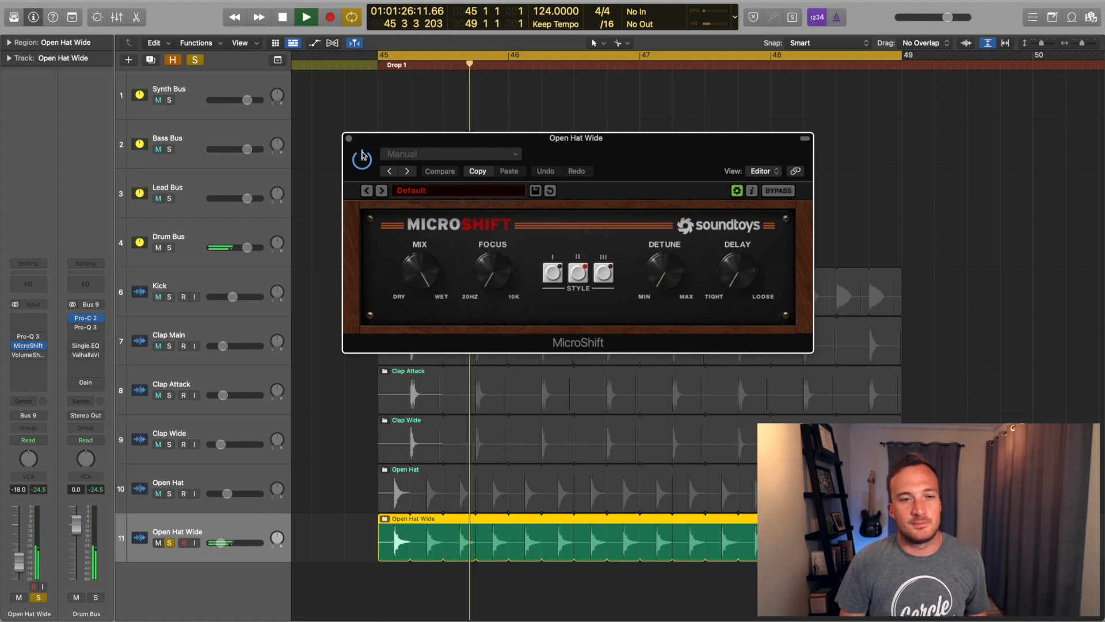
mouse_move(90, 347)
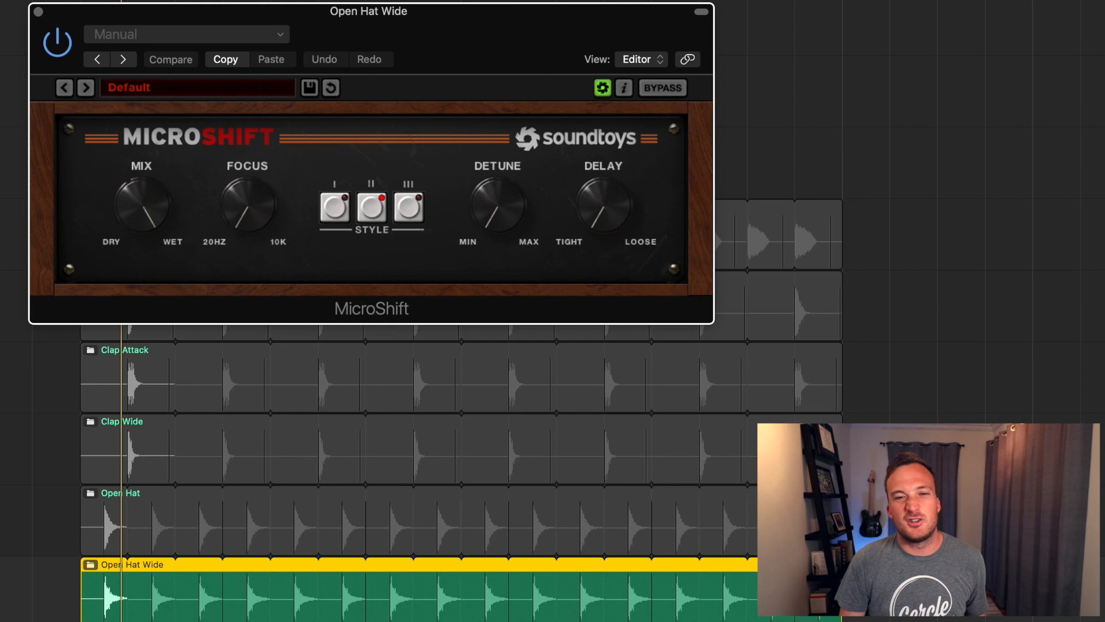
left_click(28, 336)
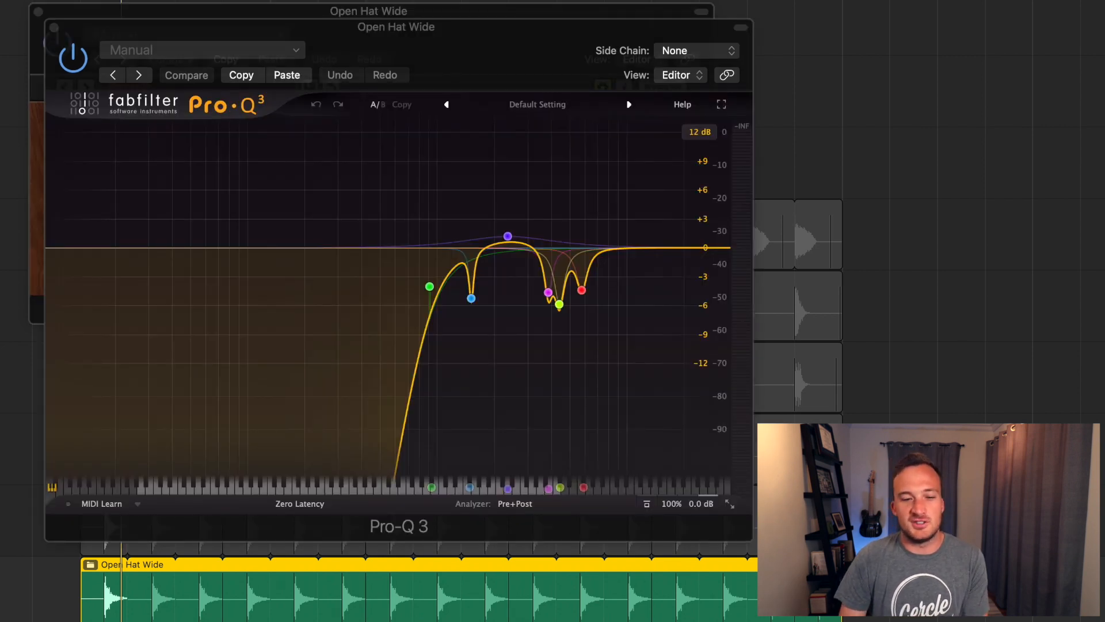
key("space")
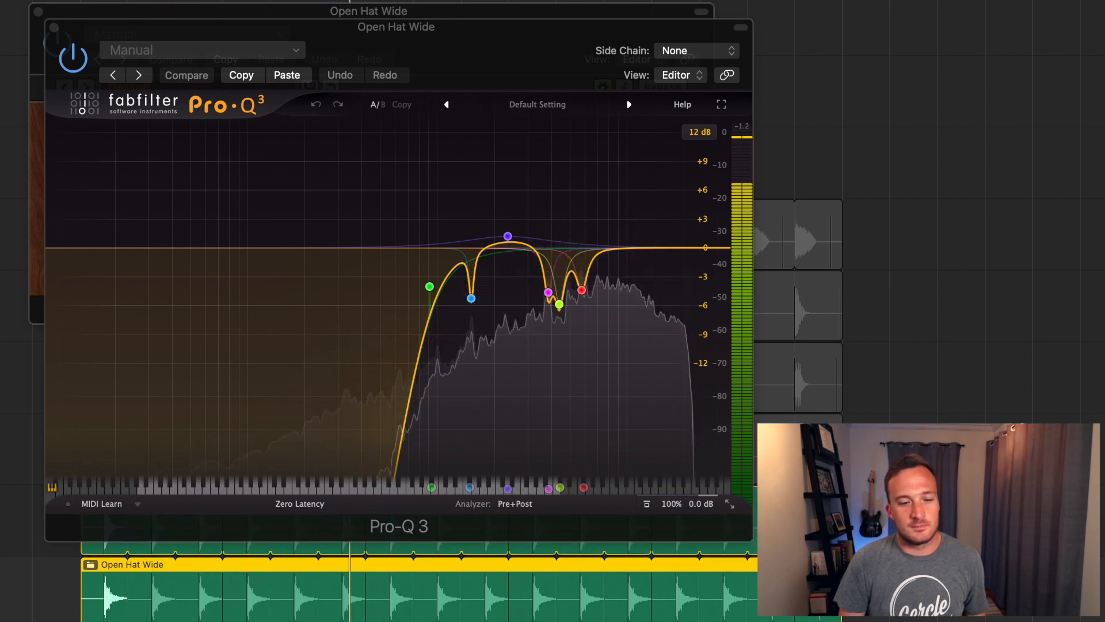
key("m")
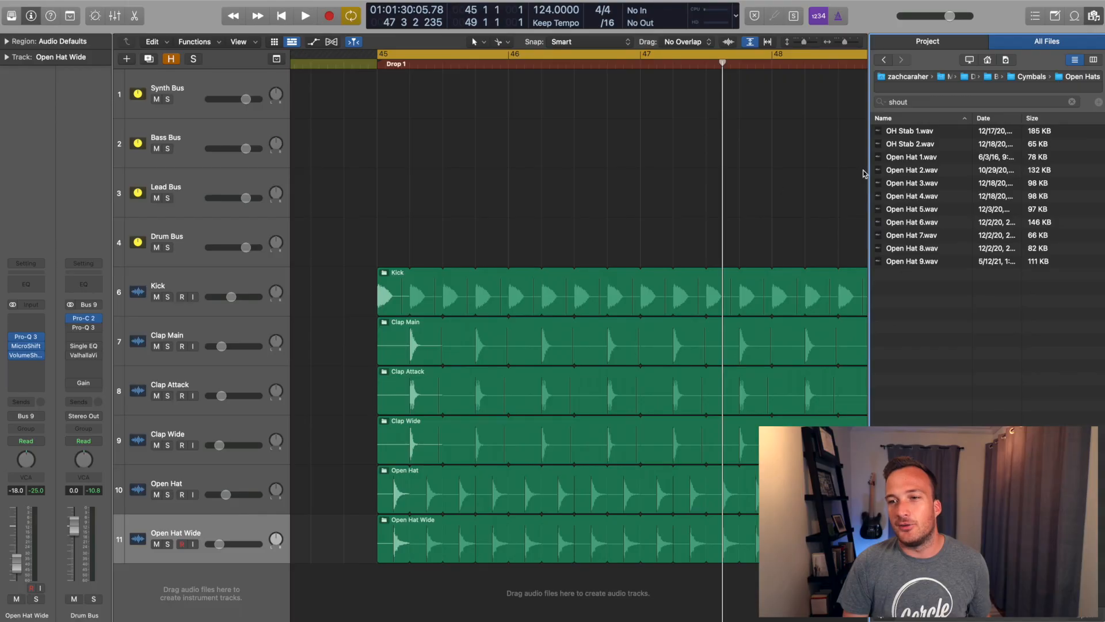
Place Open Hat 1.wav on a new track below Open Hat Wide, loop it up to bar 49, and solo it for playback.
left_click_drag(913, 156, 390, 590)
key("f")
left_click_drag(403, 547, 408, 548)
left_click_drag(423, 556, 411, 556)
left_click_drag(504, 562, 904, 562)
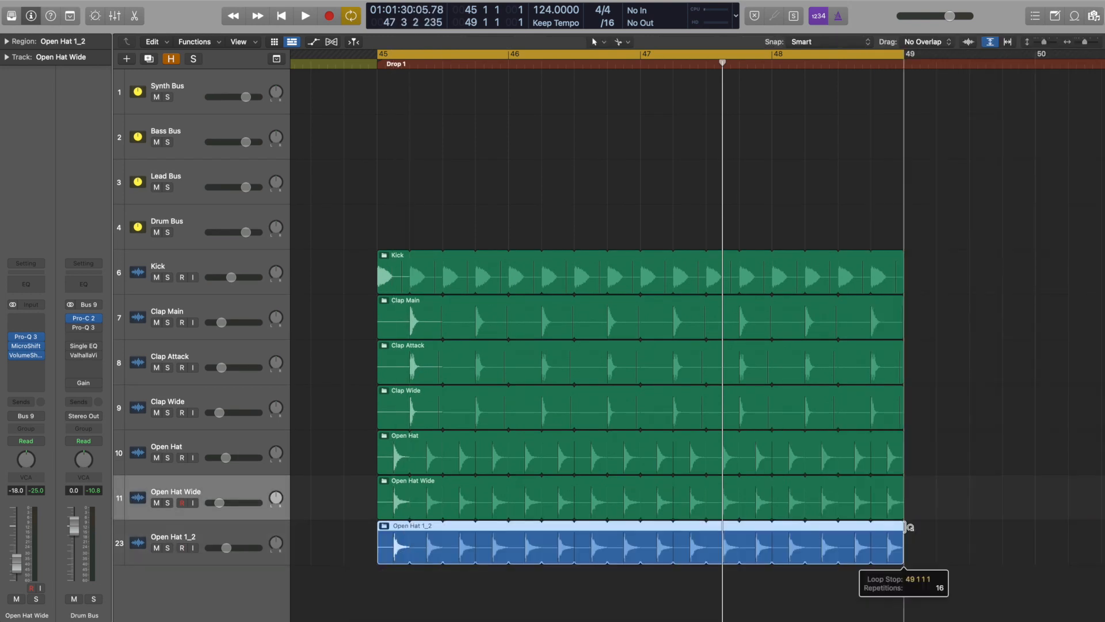
key("ctrl+s")
key("space")
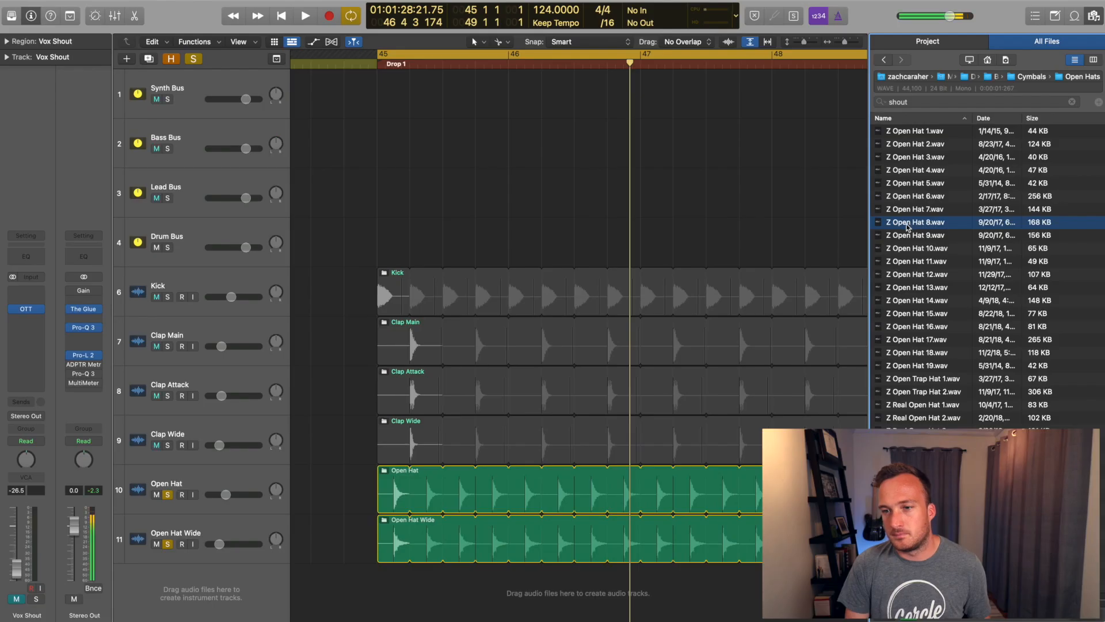
Place Z Open Hat 8.wav on a new track below Open Hat Wide, starting on bar 45's first offbeat, and loop it across the drop.
left_click_drag(908, 227, 396, 527)
key("f")
left_click_drag(478, 558, 931, 532)
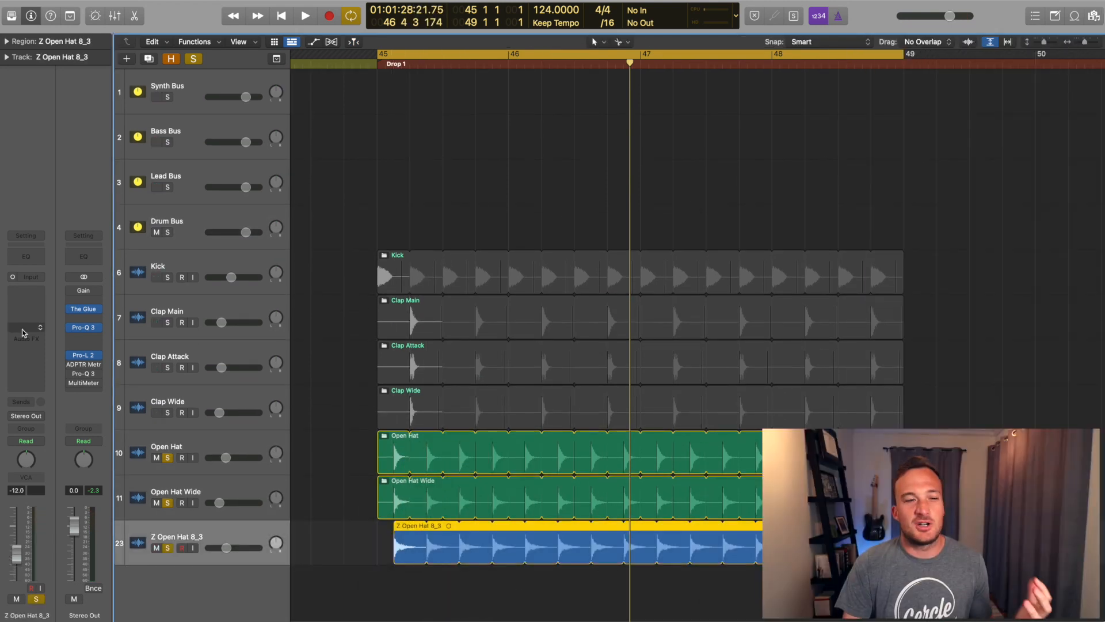
Insert MicroShift in Mono->Stereo and Kickstart on the Z Open Hat 8_3 track, and audition it with the other open hats.
left_click(23, 331)
mouse_move(35, 584)
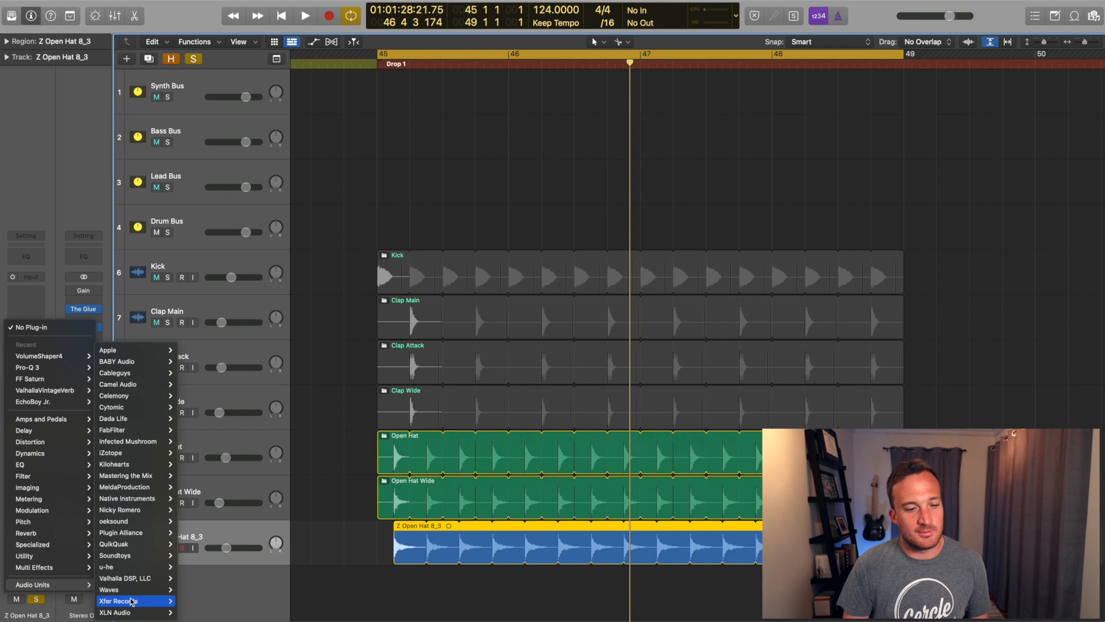
mouse_move(138, 558)
mouse_move(229, 614)
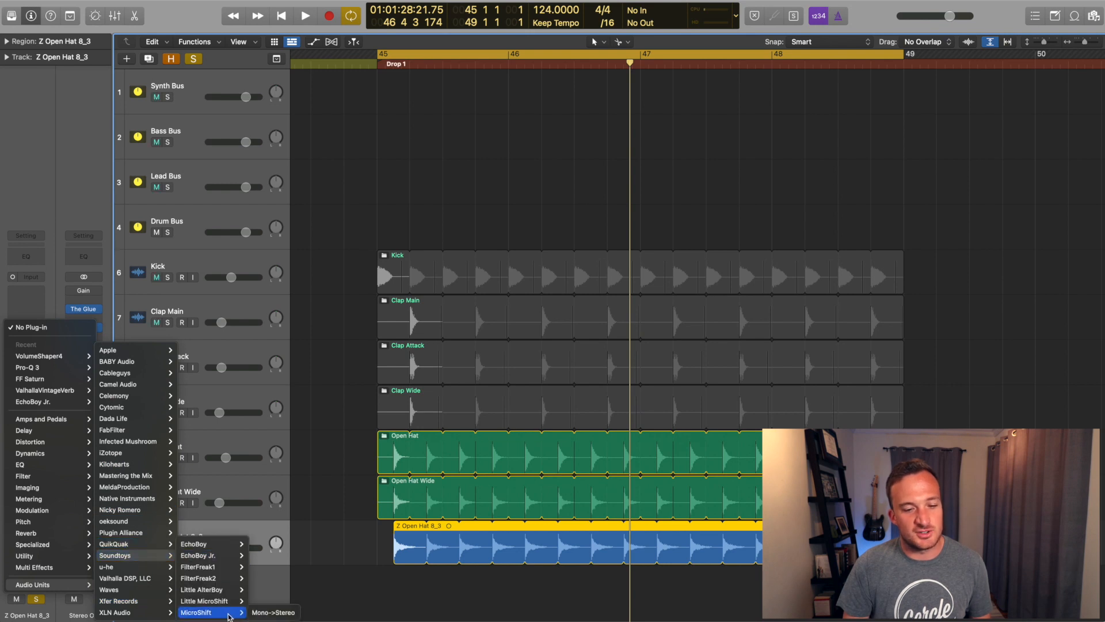
left_click(268, 612)
left_click_drag(845, 278, 845, 328)
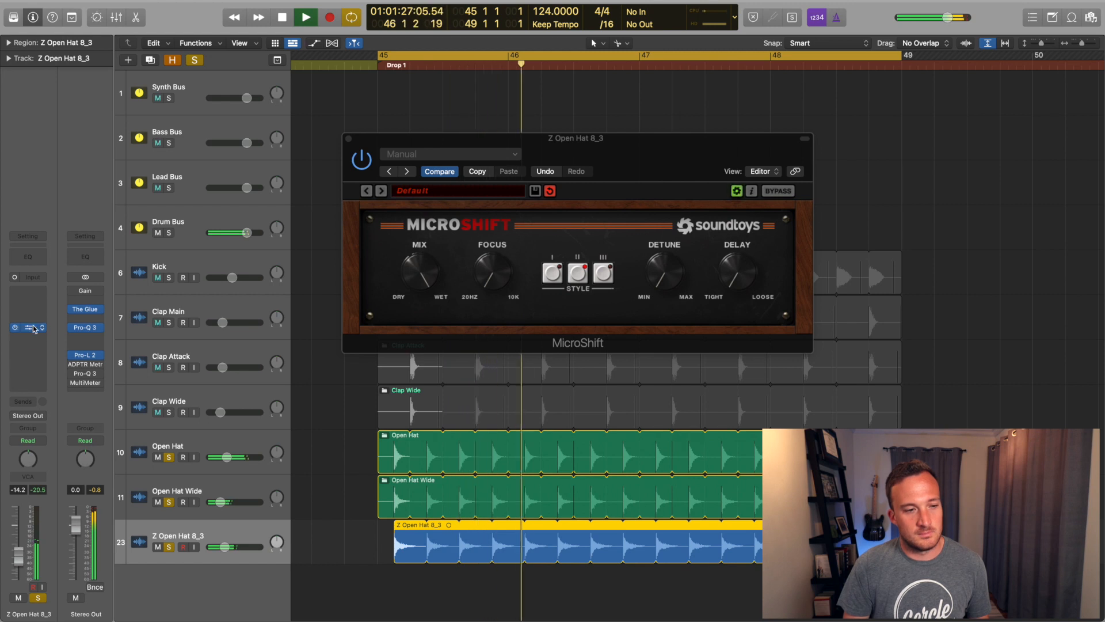
left_click(28, 339)
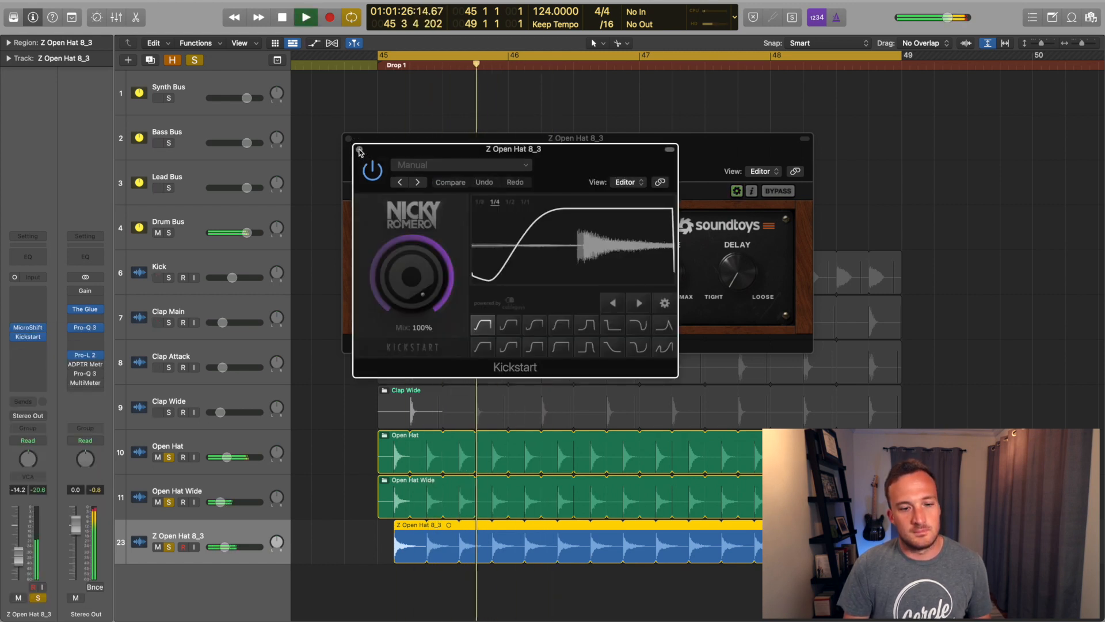
left_click(359, 151)
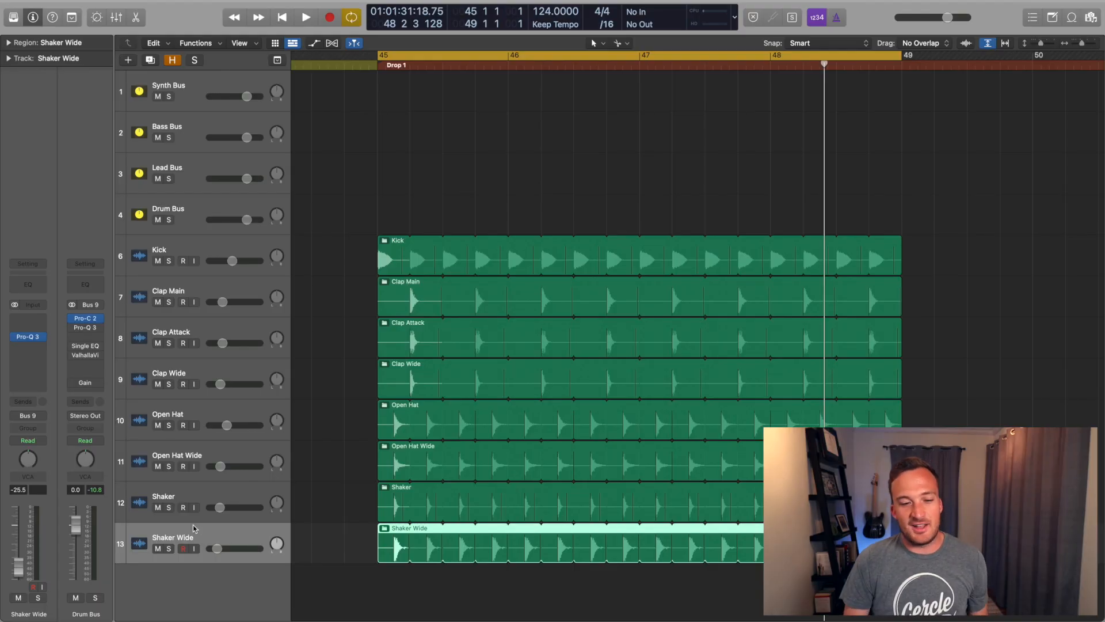
Solo the Shaker track and audition it from bar 45, including Shaker Wide in the solo comparison.
left_click(169, 508)
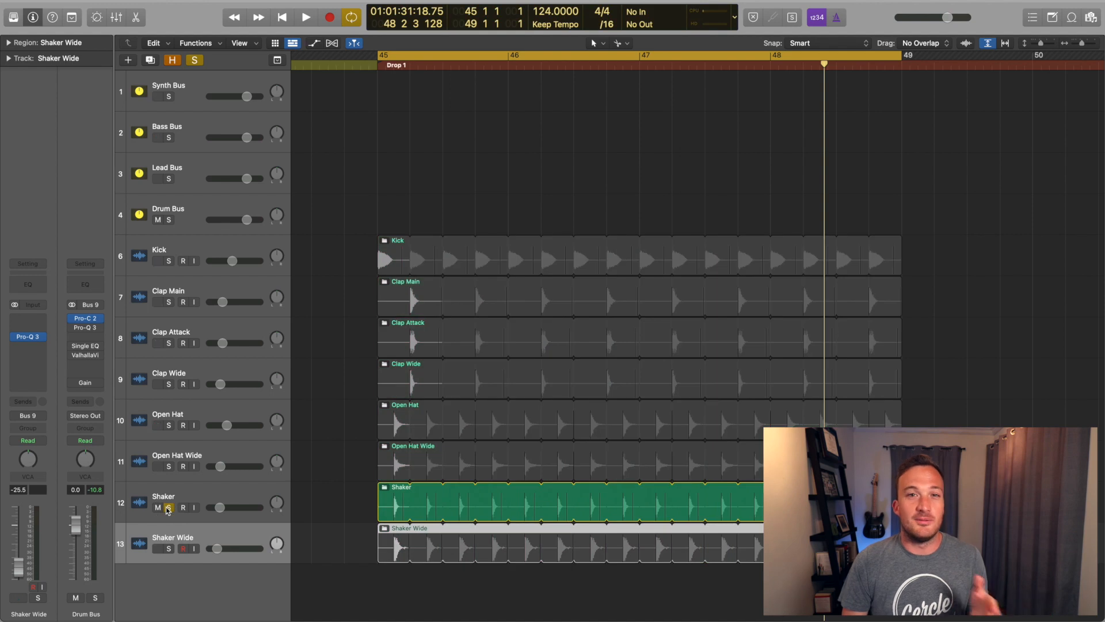
key("space")
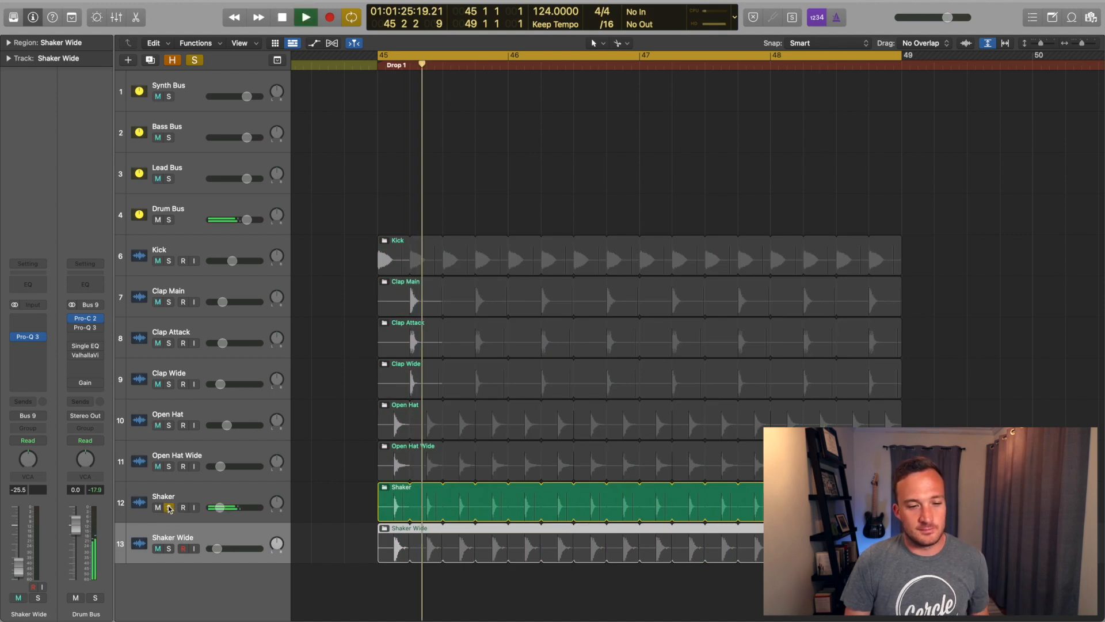
key("space")
left_click(168, 508)
left_click(169, 548)
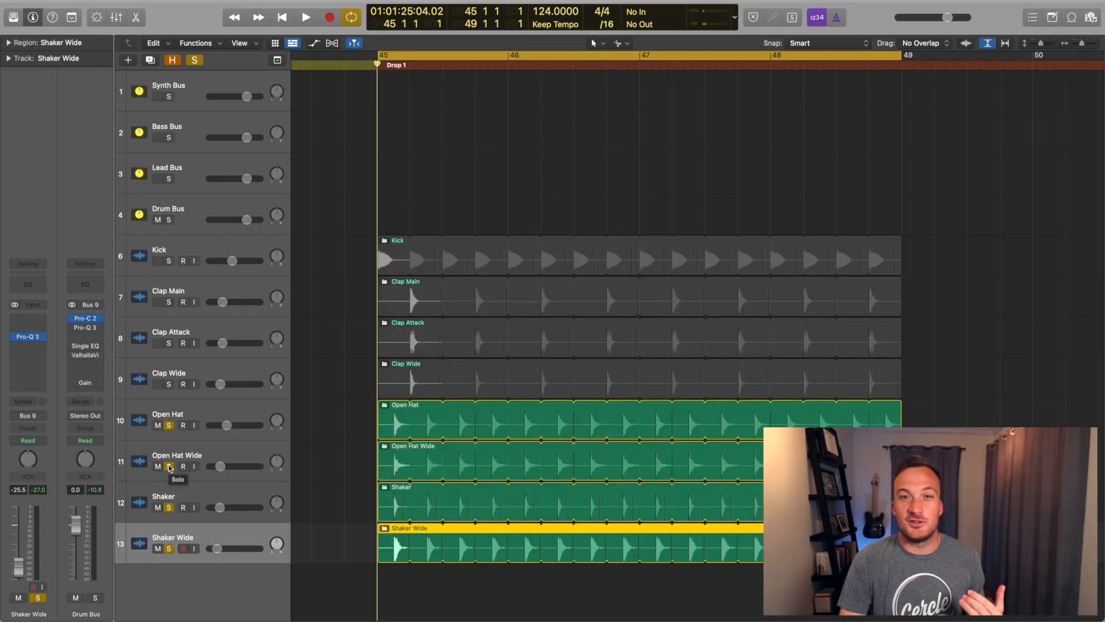
Audition the Open Hat track on its own, bringing Open Hat Wide, Shaker and Shaker Wide into the solo during playback.
left_click_drag(169, 523, 169, 508)
key("space")
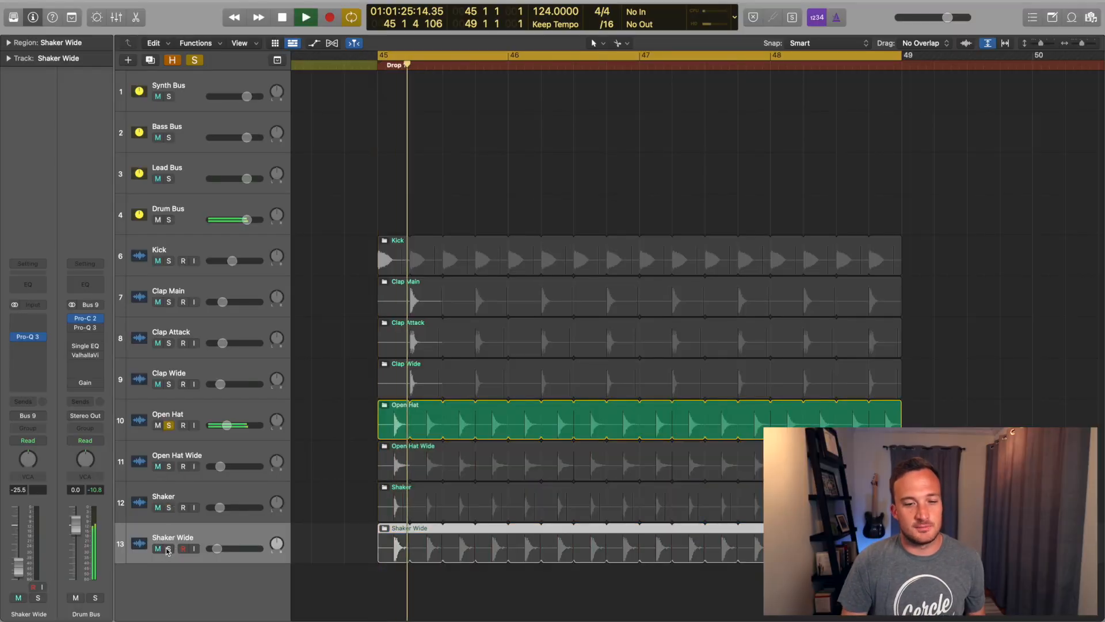
left_click_drag(169, 467, 169, 549)
key("space")
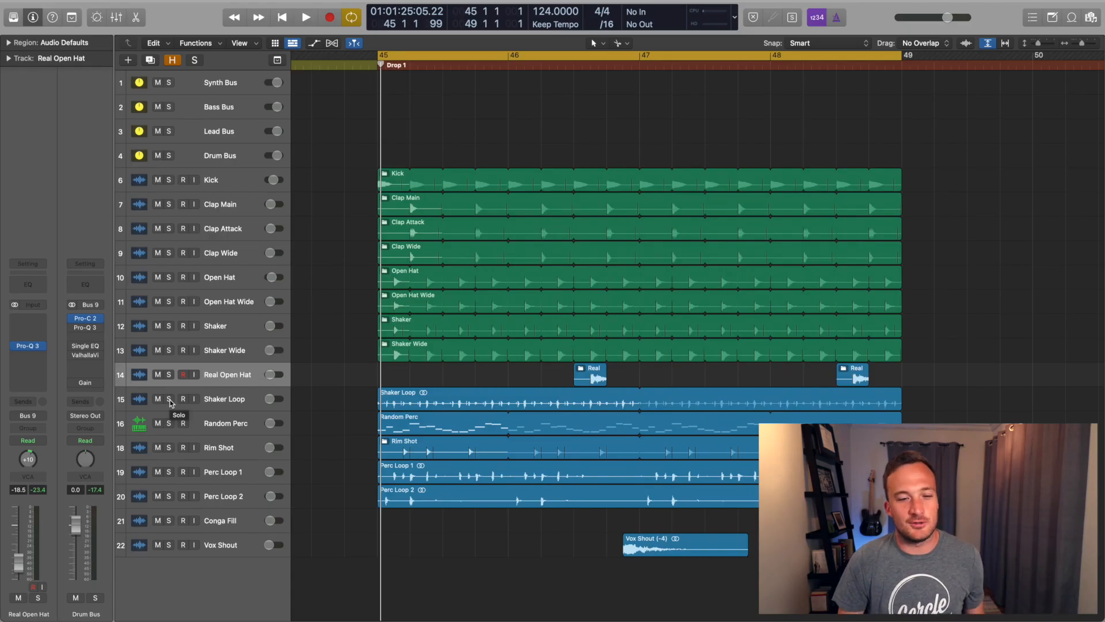
Audition the Shaker Loop in solo, and bring in the drum tracks from Shaker Wide upward during playback.
left_click(169, 399)
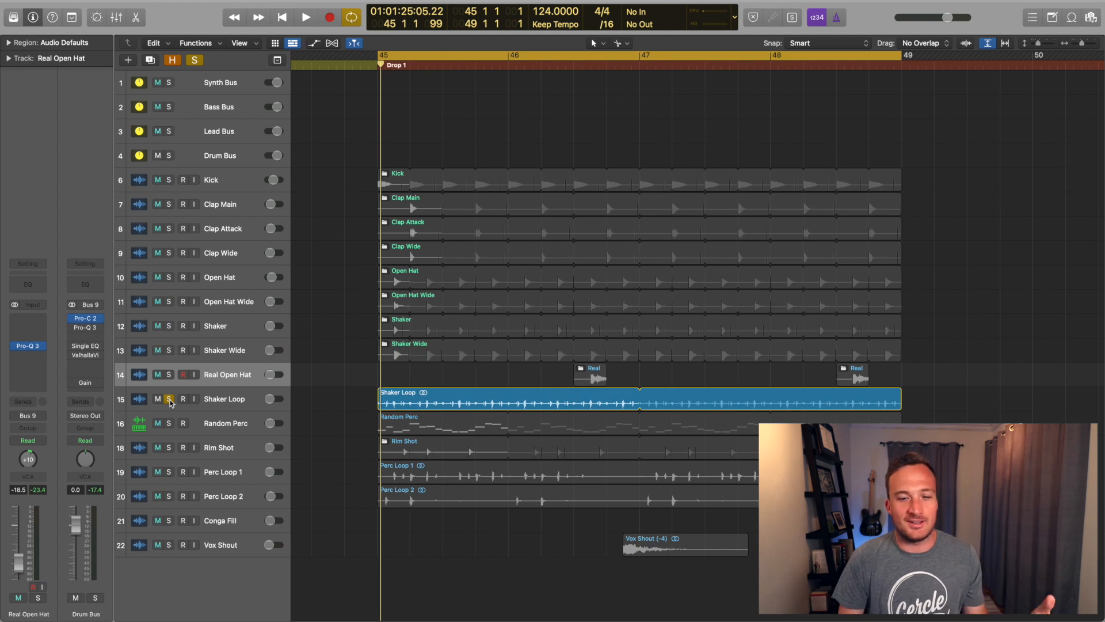
key("space")
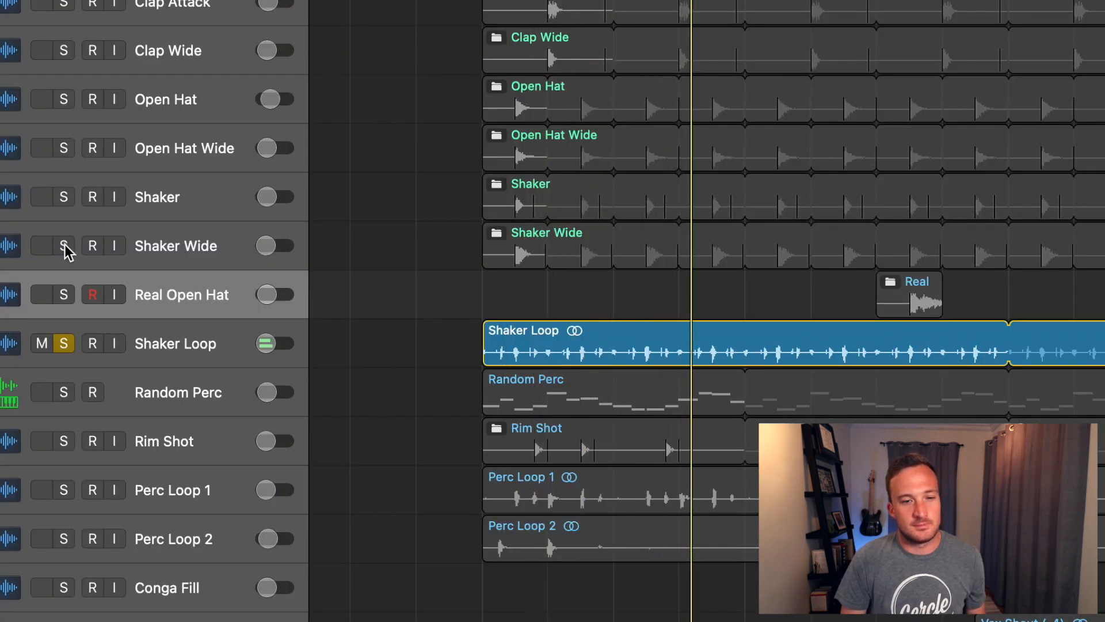
left_click_drag(64, 246, 60, 60)
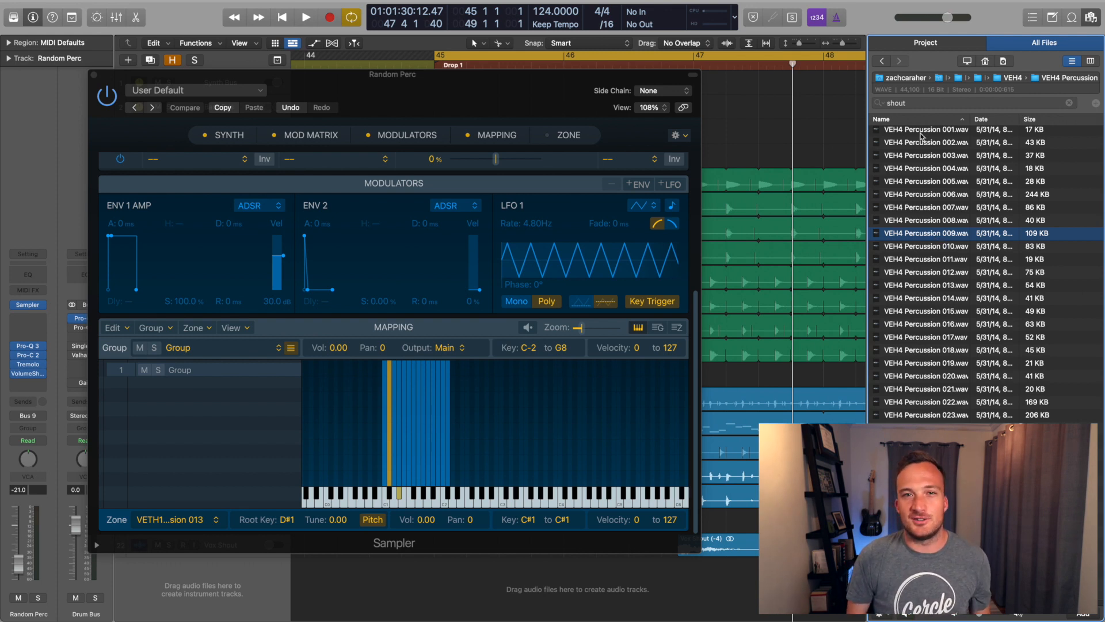
Try to map the VEH4 Percussion samples from the file browser across the keys of the Random Perc track's Sampler.
key("super+a")
left_click_drag(911, 268, 620, 417)
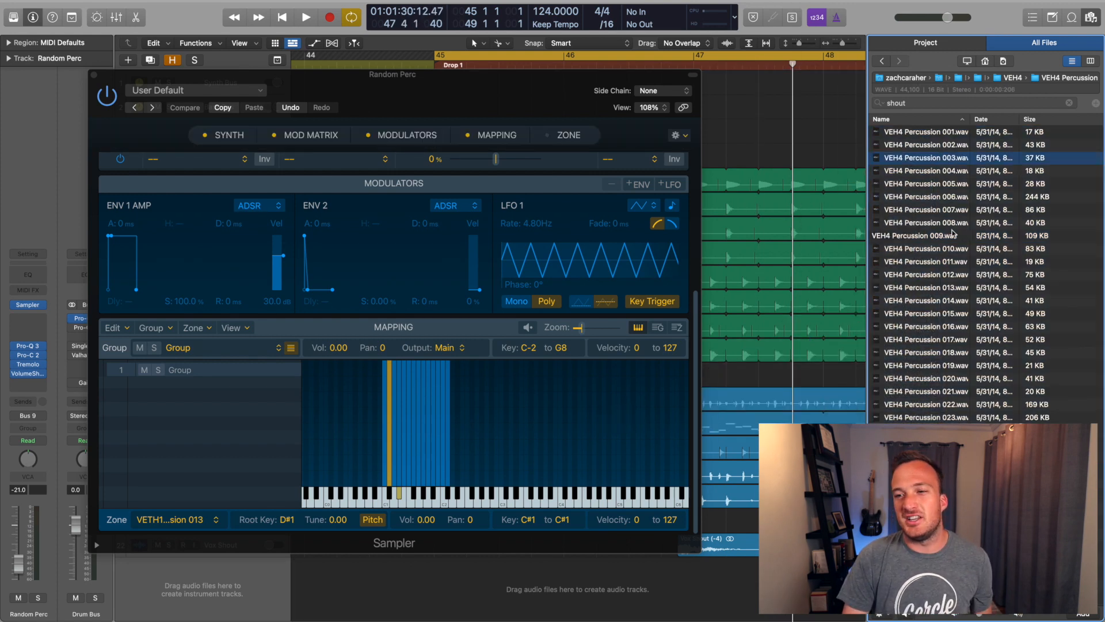
mouse_move(952, 233)
left_mouse_down()
mouse_move(555, 342)
mouse_move(469, 400)
mouse_move(944, 226)
left_mouse_up()
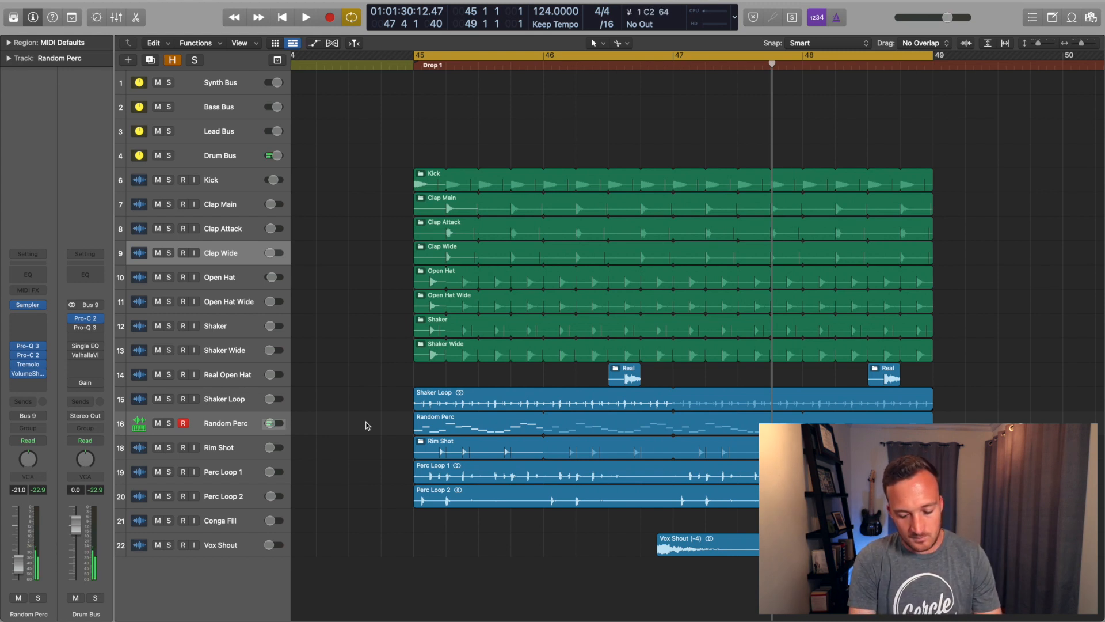
Show the Random Perc region's notes in the Piano Roll and audition the part in solo, adding the Shaker Loop.
key("e")
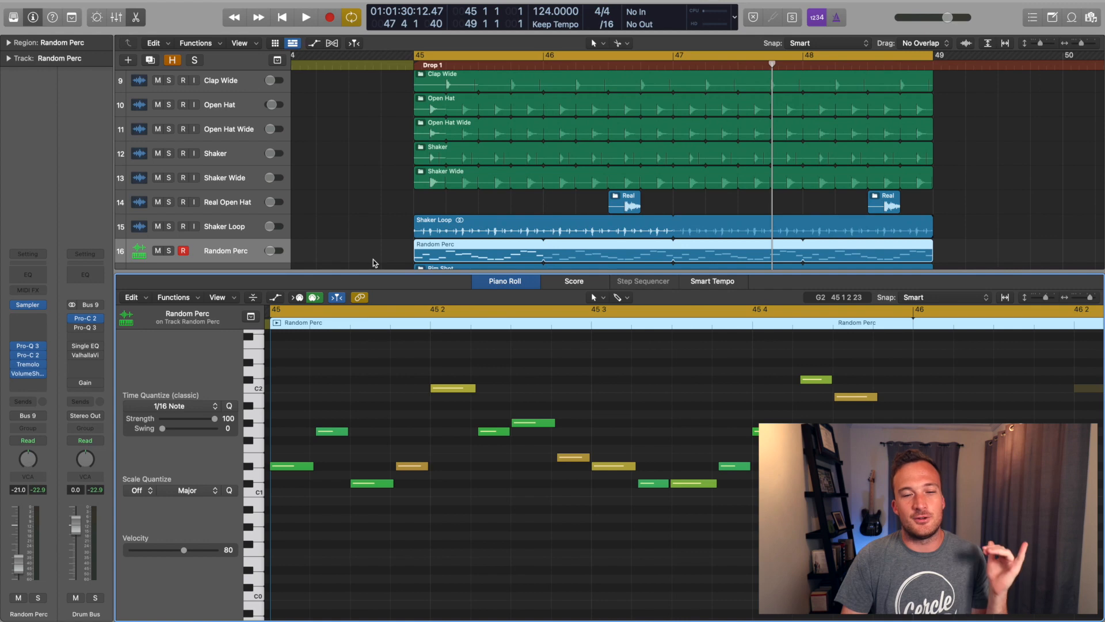
key("space")
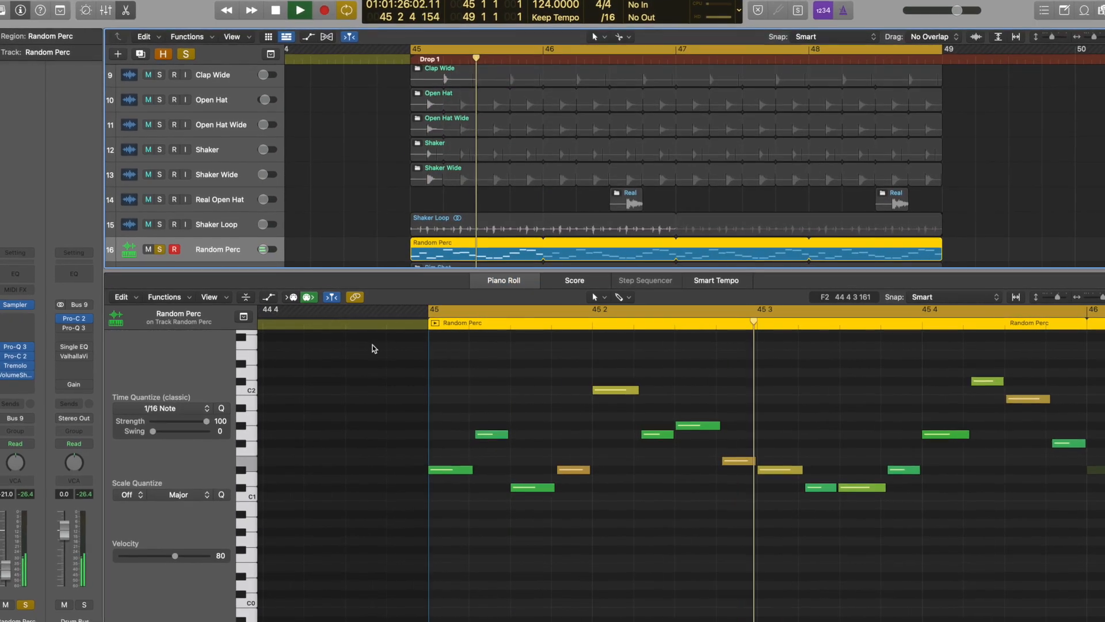
scroll(378, 348, "right", 3)
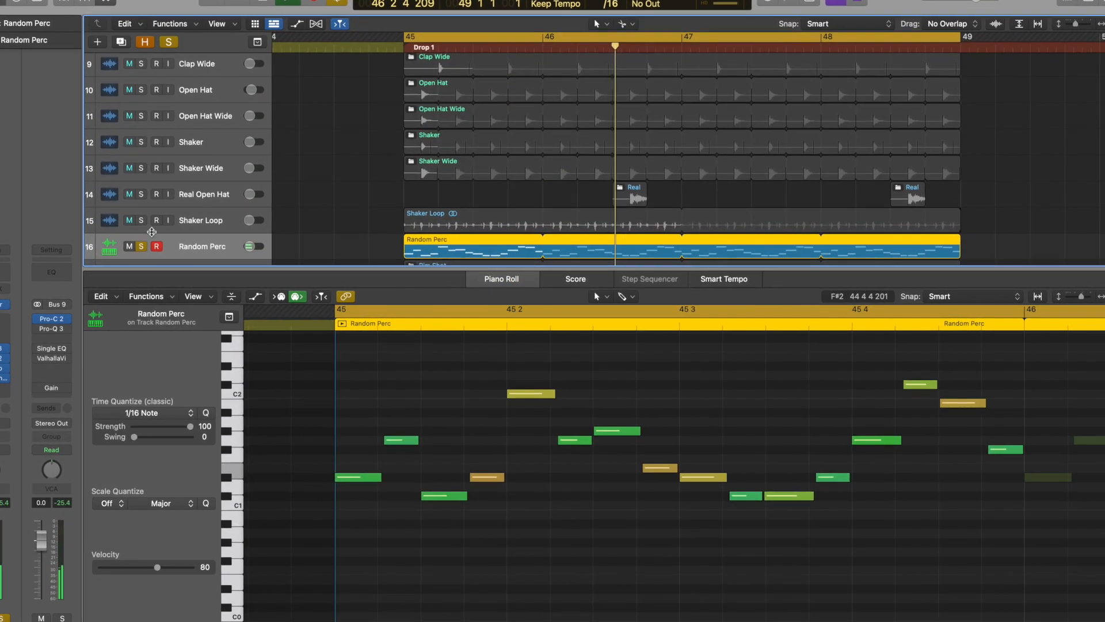
left_click(137, 220)
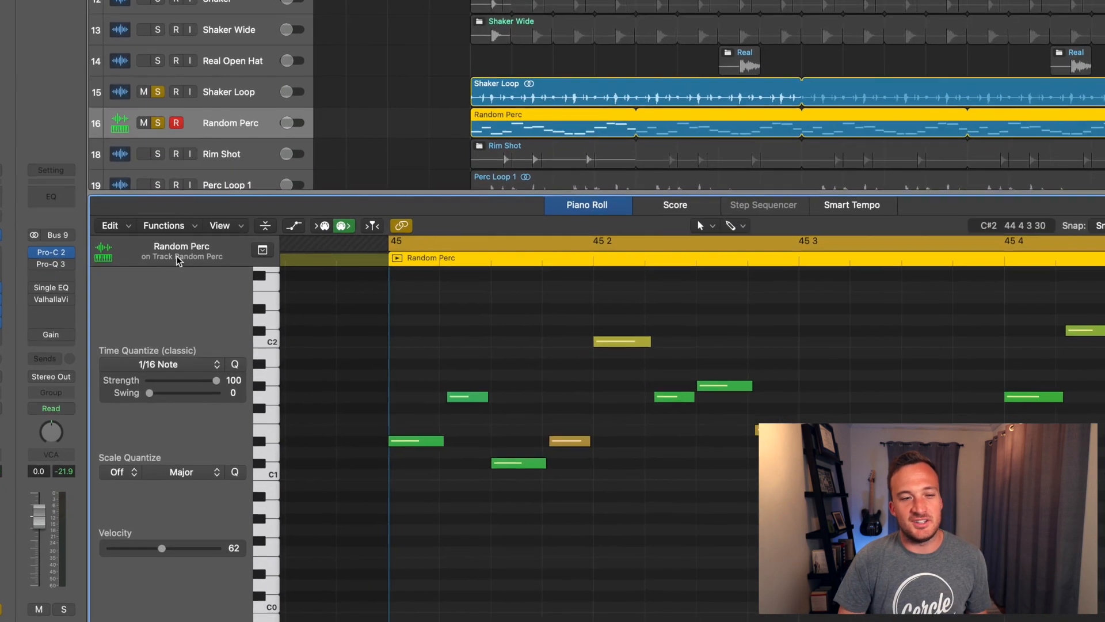
Open the Humanize MIDI transform for the Random Perc notes, and compare the humanized region with the straight copy on the track below.
left_click(176, 300)
mouse_move(369, 365)
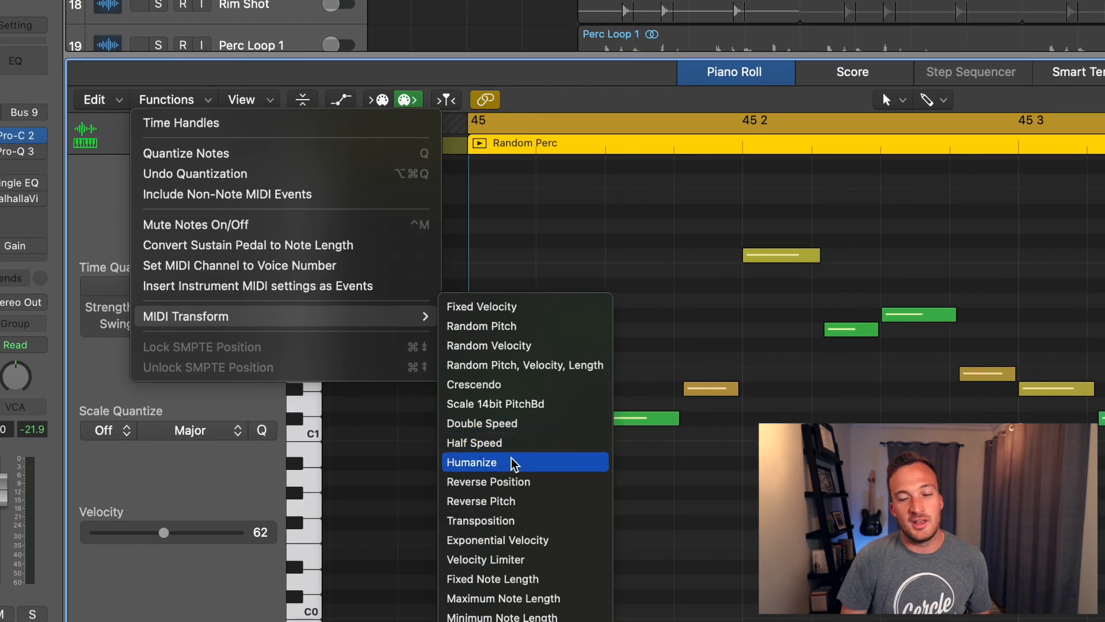
left_click(507, 461)
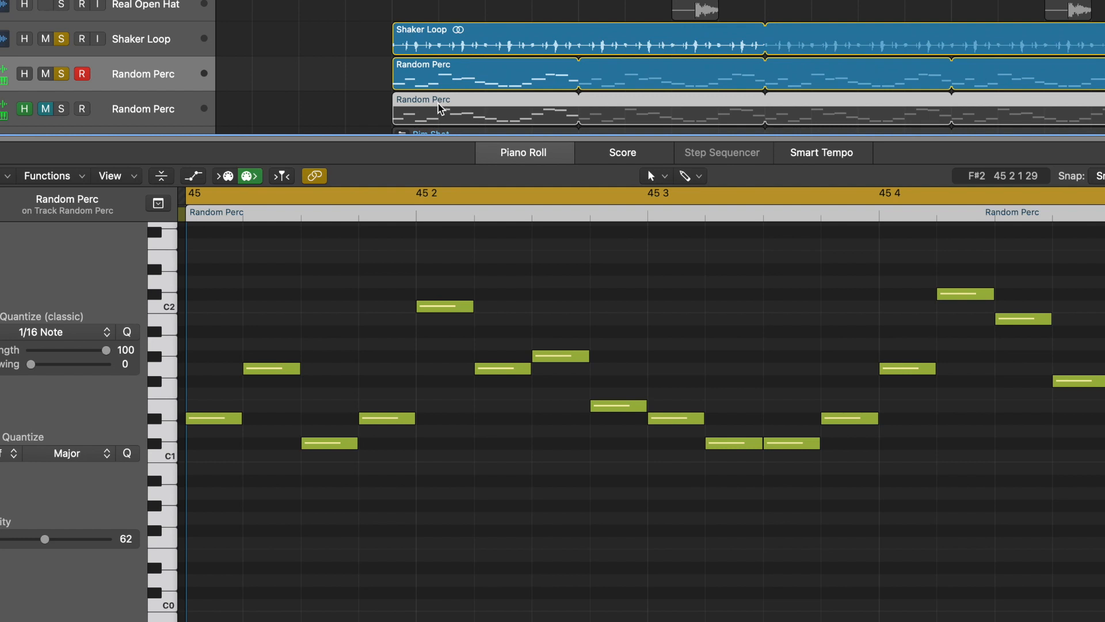
left_click(436, 81)
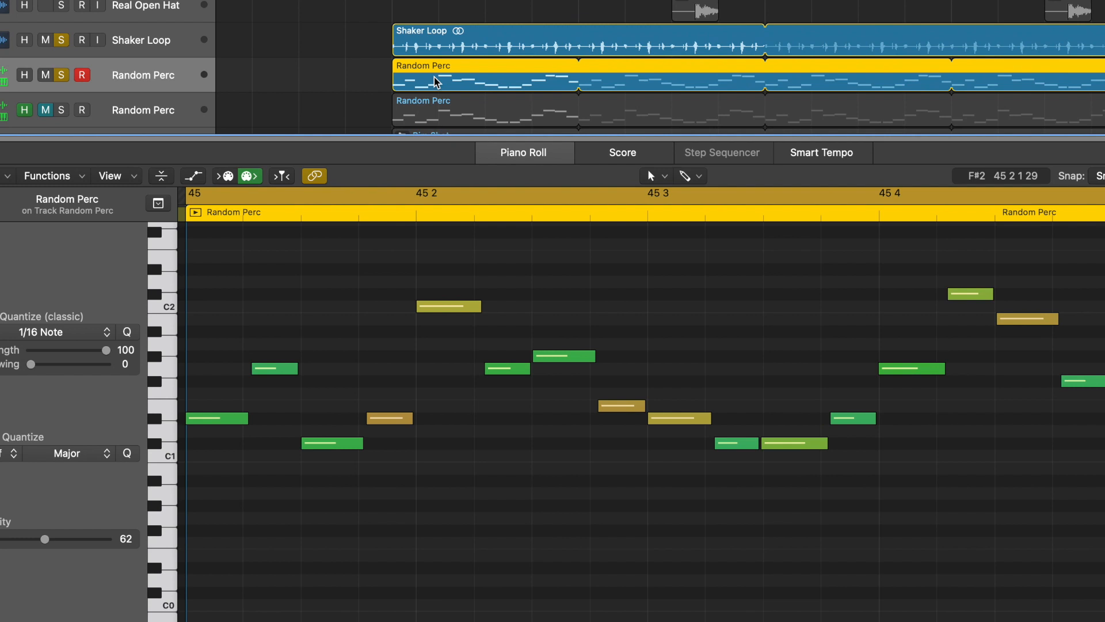